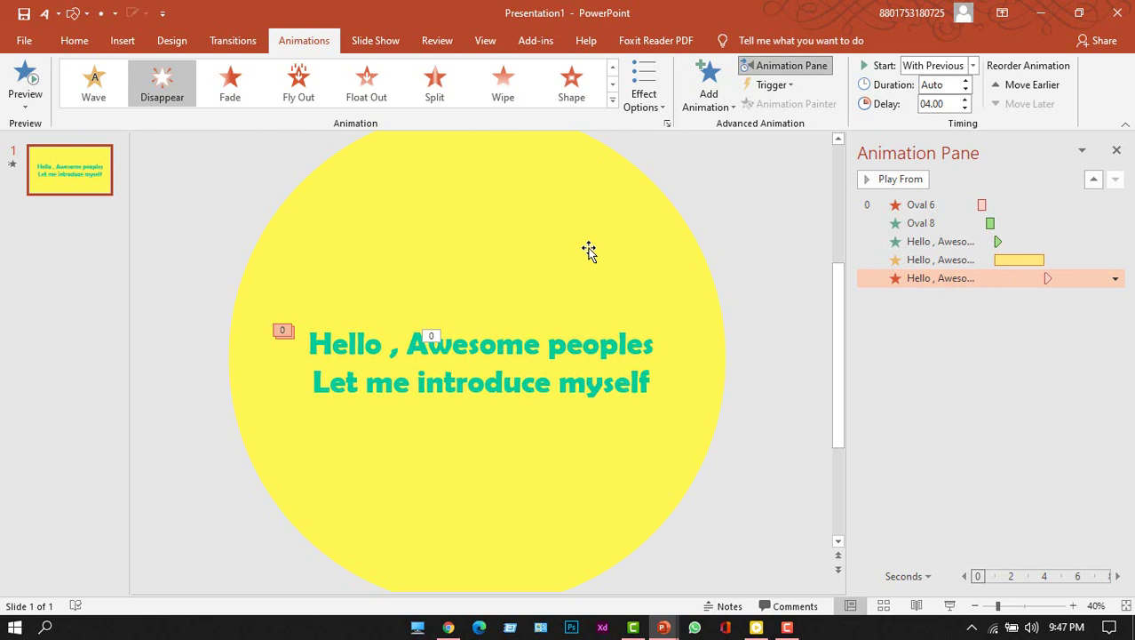
Select the yellow circle on slide 1
click(583, 236)
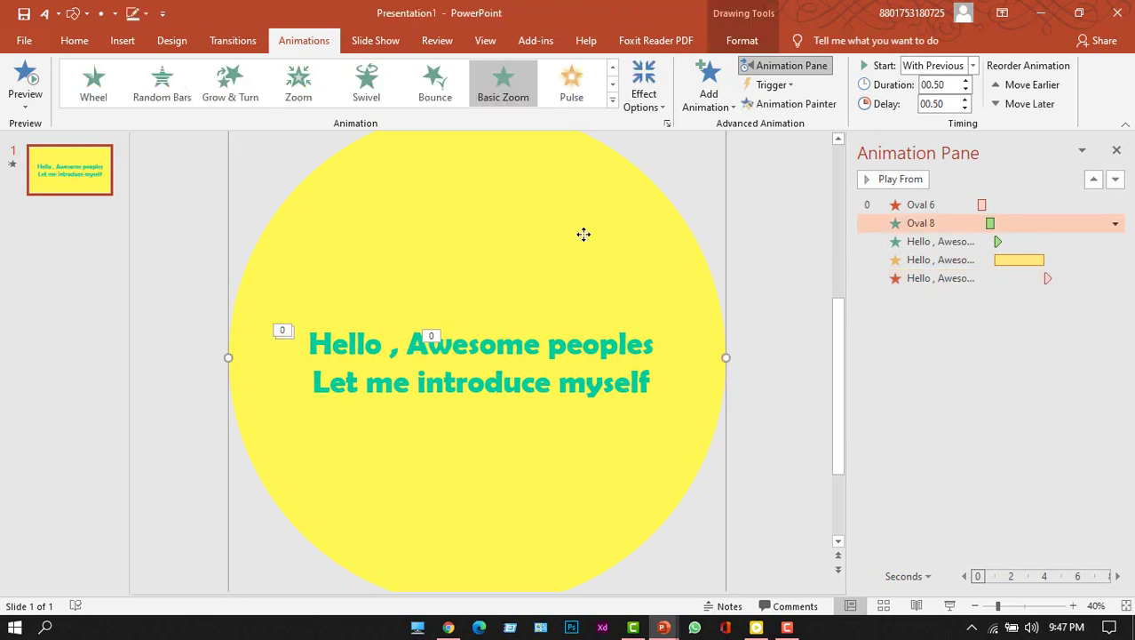
Add a Basic Zoom exit effect to the yellow circle (Oval 8)
click(710, 94)
scroll(836, 353, down, 3)
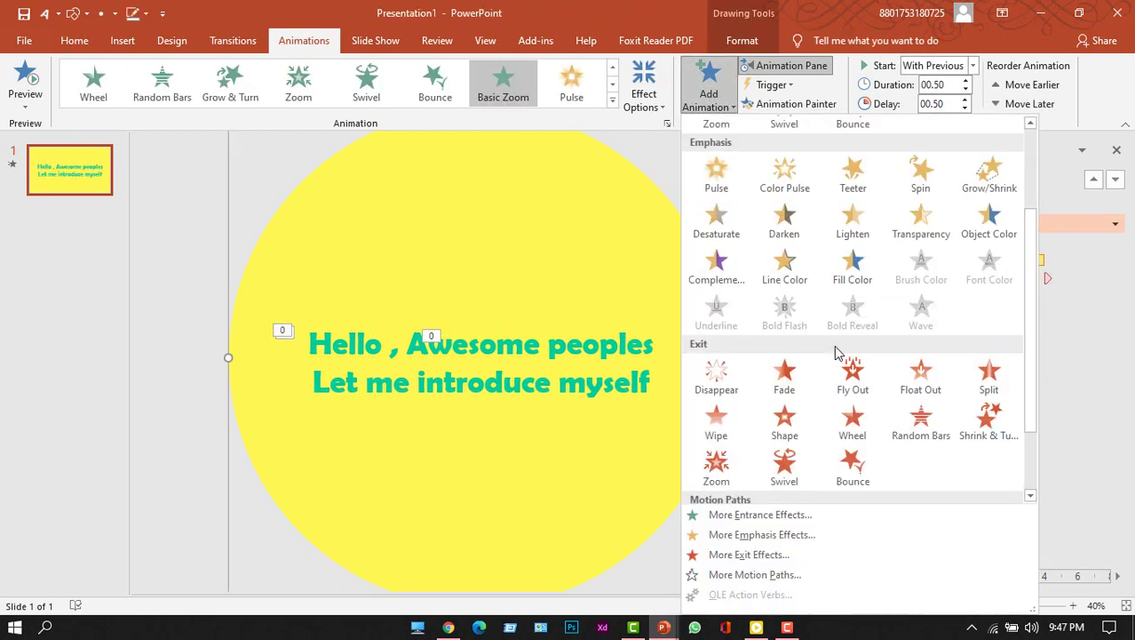
scroll(835, 353, down, 2)
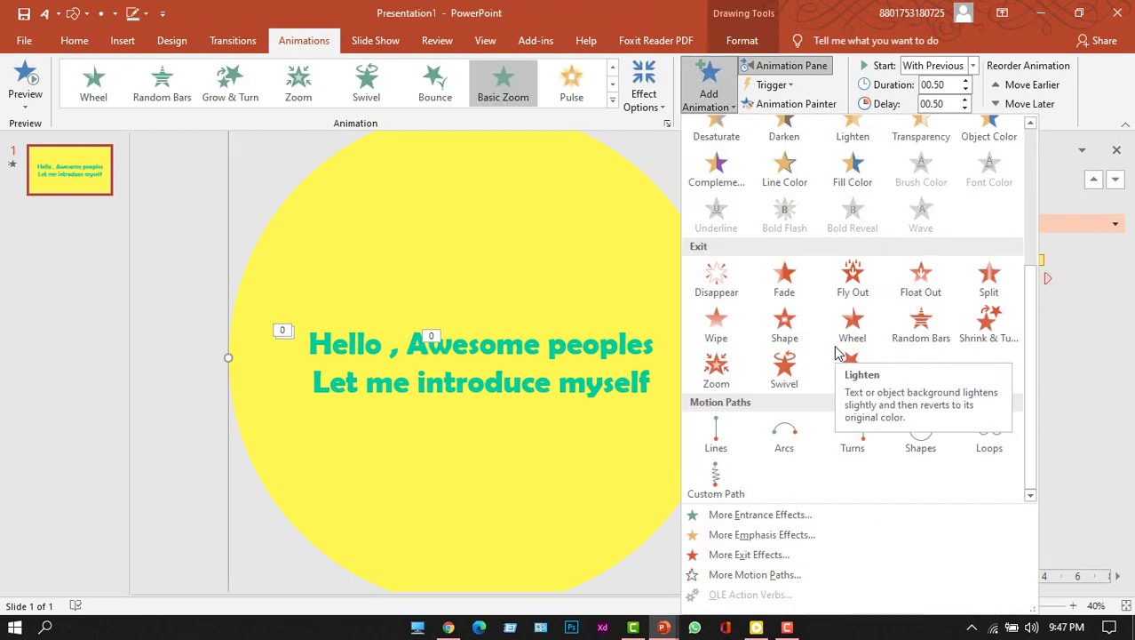
click(771, 559)
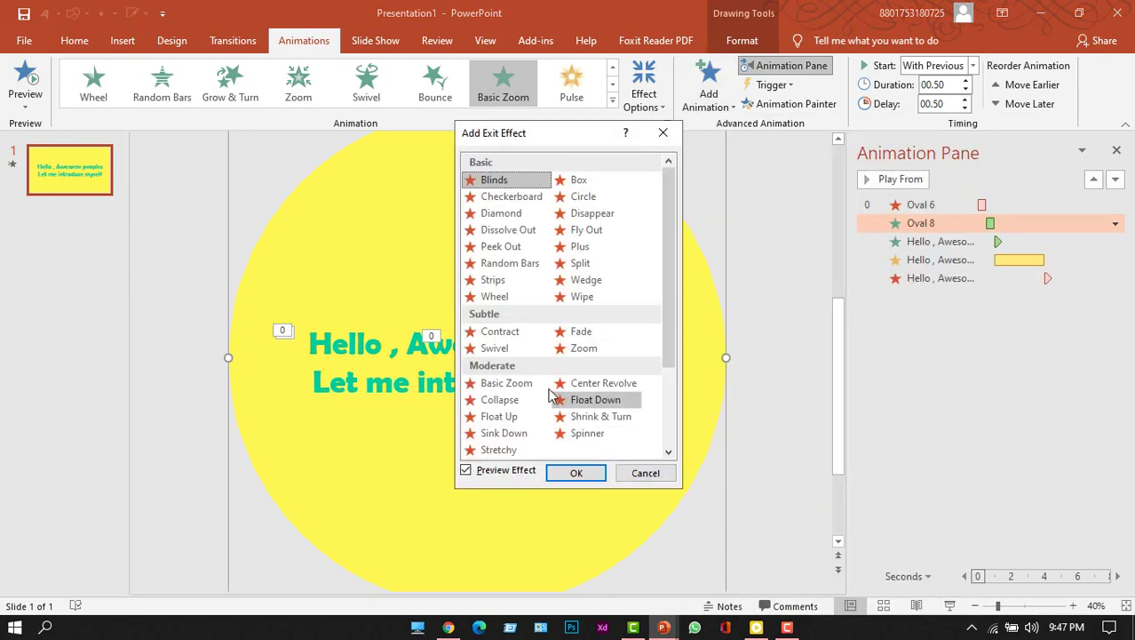
click(514, 383)
click(576, 473)
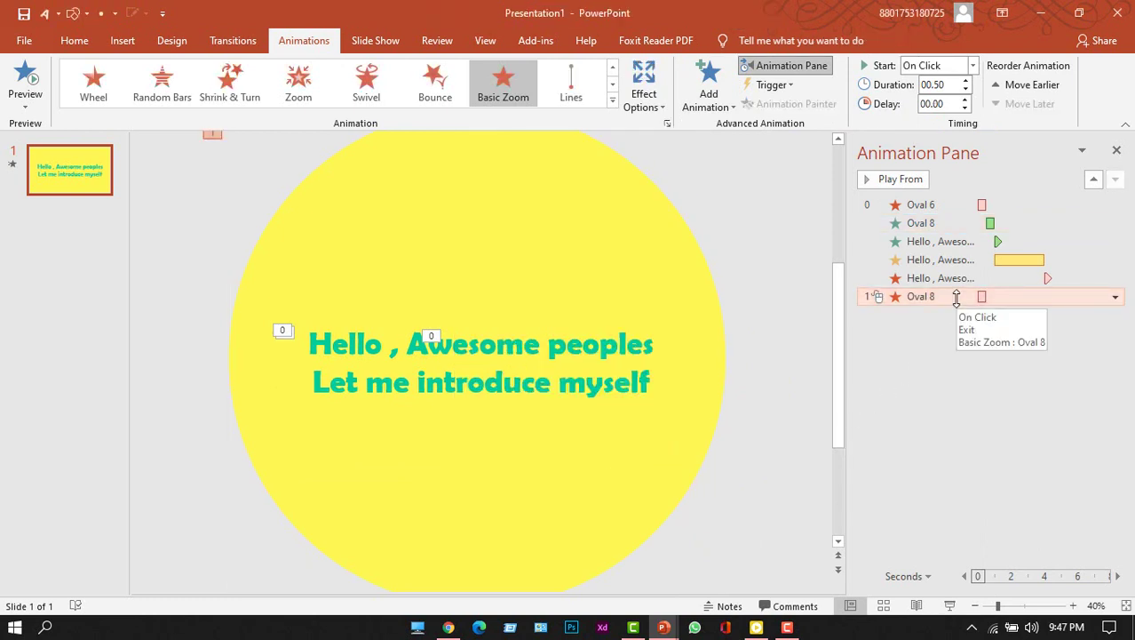
Set the Basic Zoom exit to start With Previous and preview all the slide's animations
right_click(956, 297)
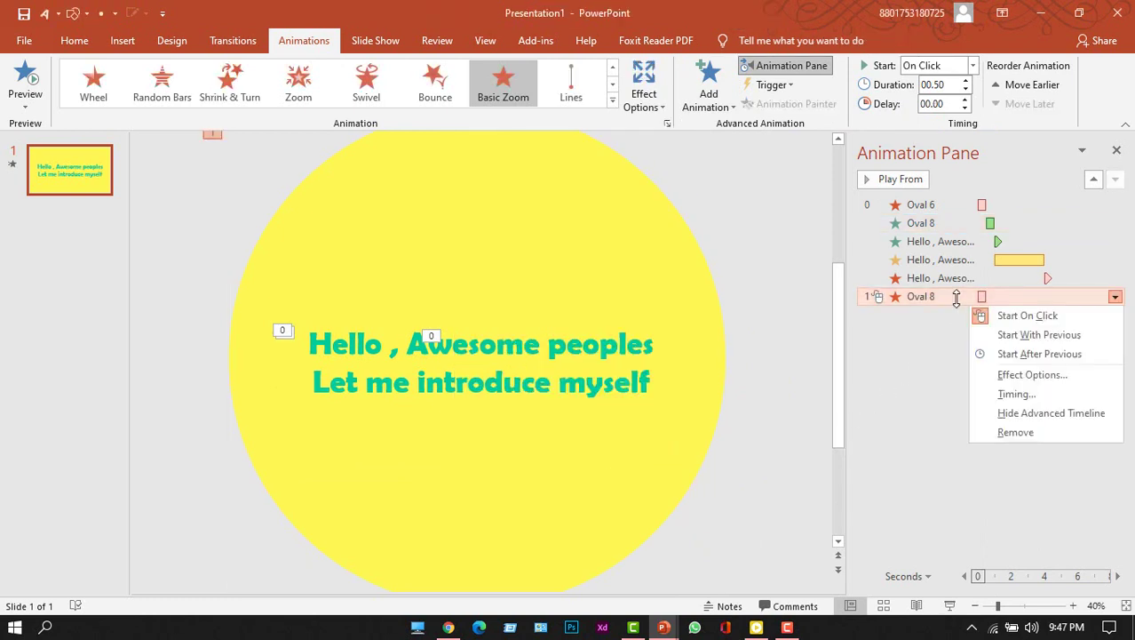
click(980, 337)
click(810, 331)
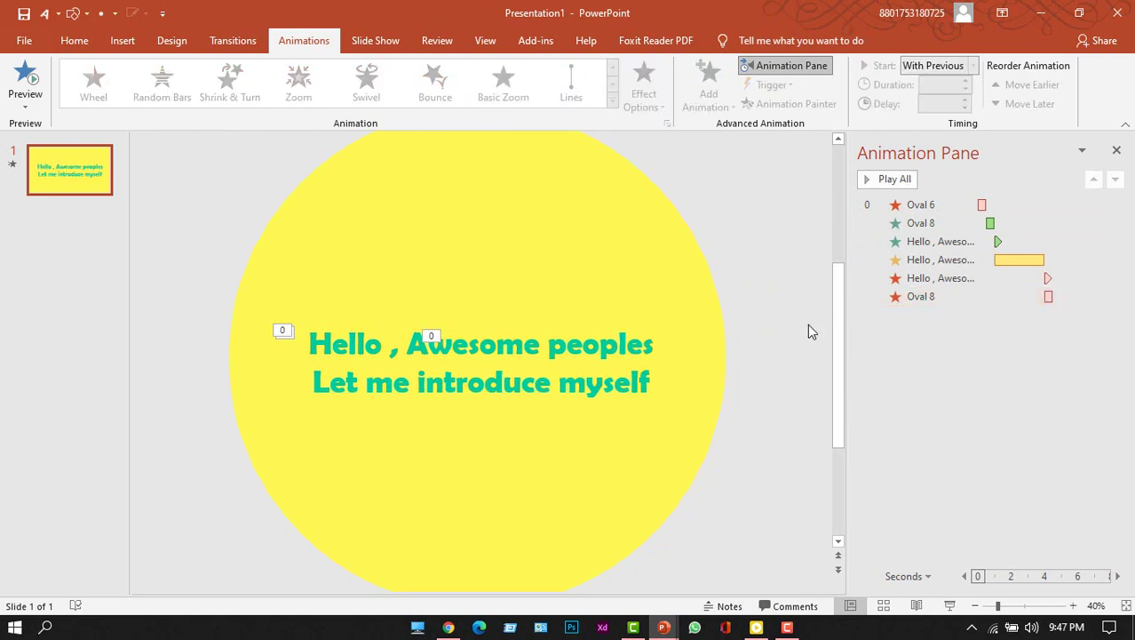
click(885, 180)
Insert a new second slide and give its background a solid teal fill
right_click(74, 272)
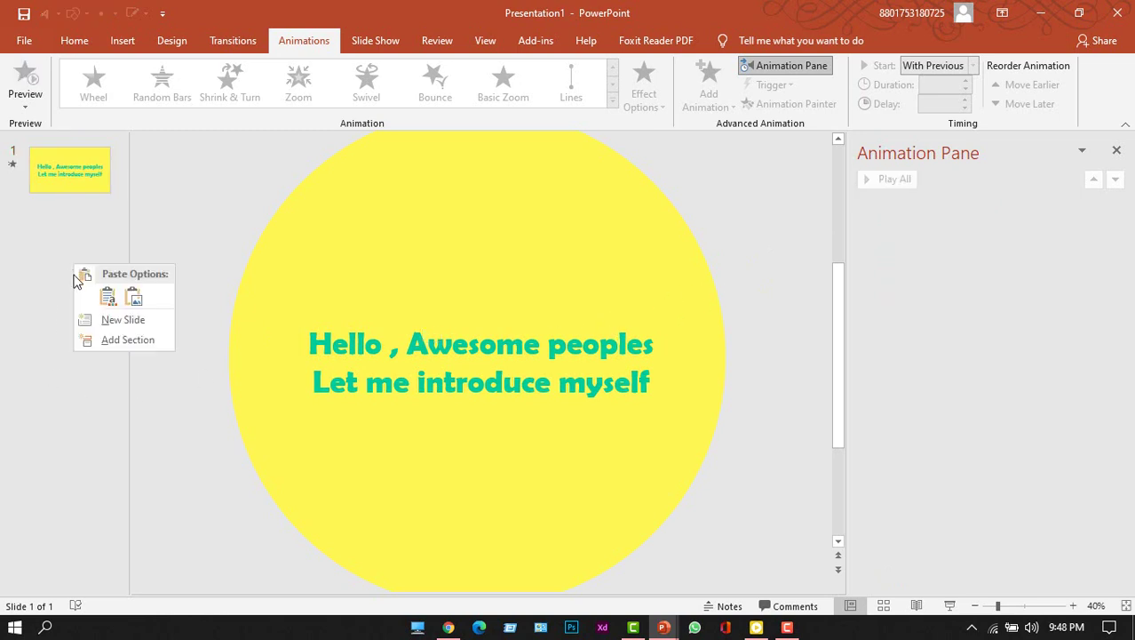
click(102, 325)
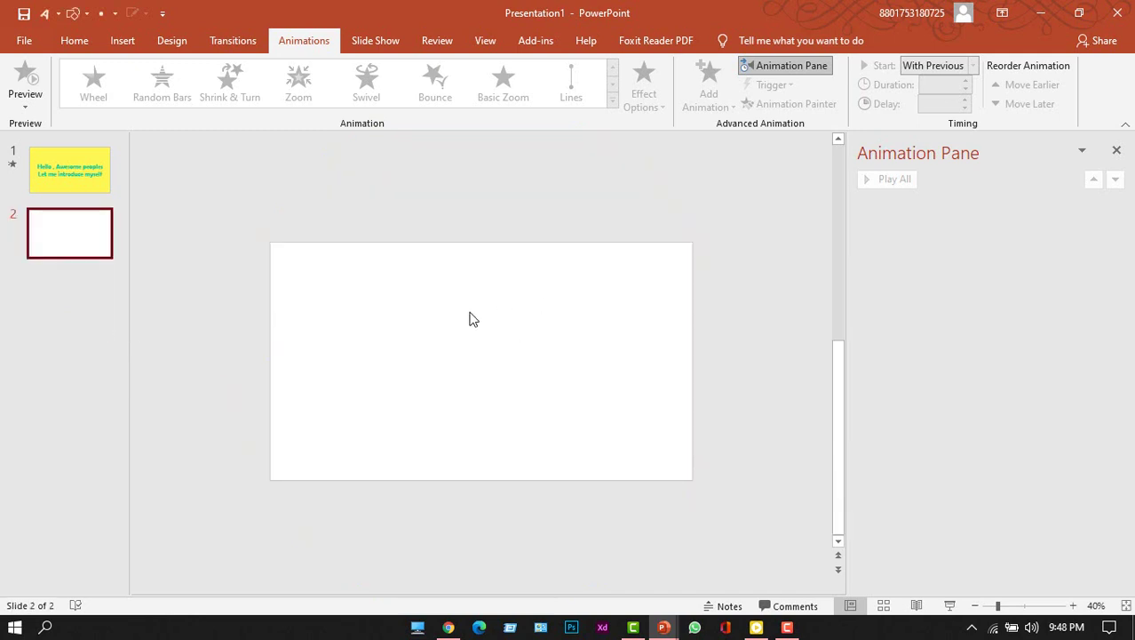
right_click(418, 318)
right_click(384, 317)
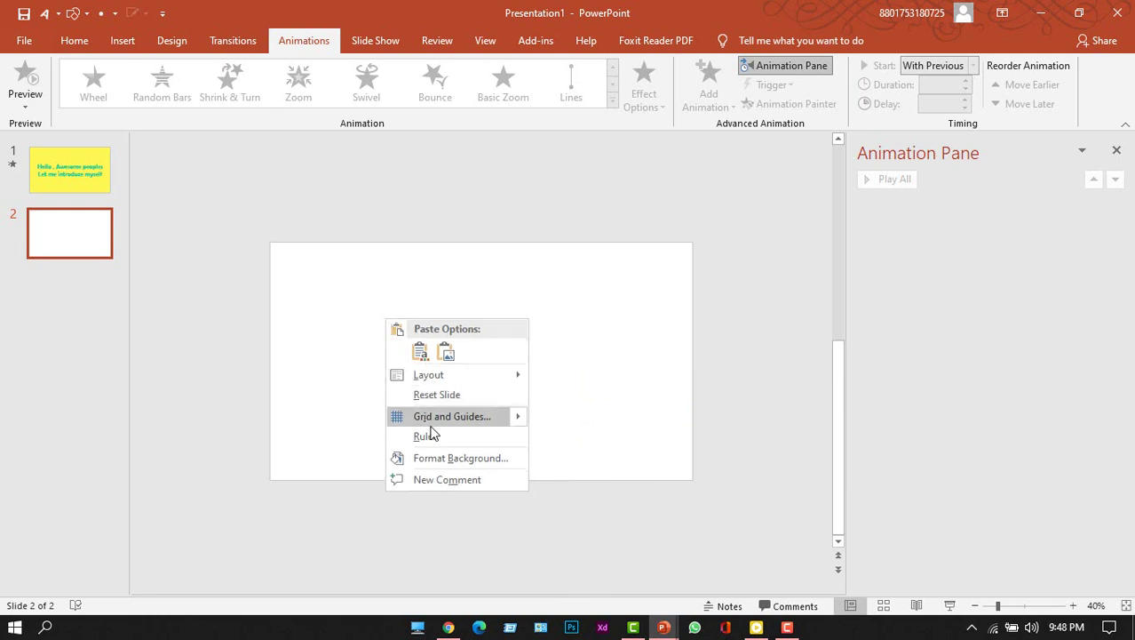
click(436, 458)
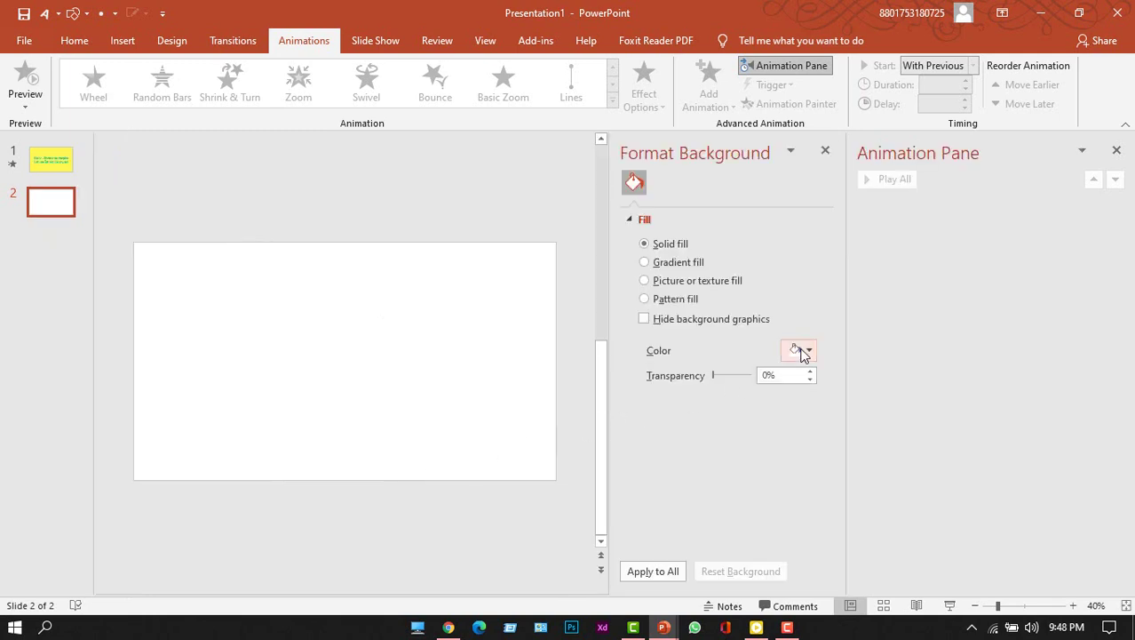
click(802, 353)
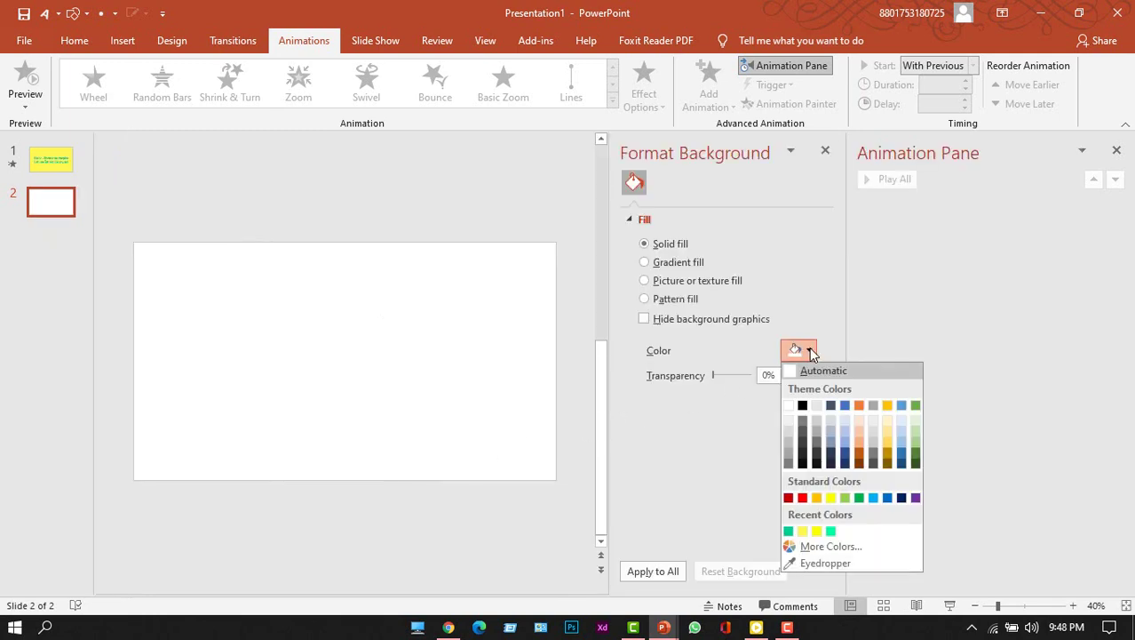
click(788, 531)
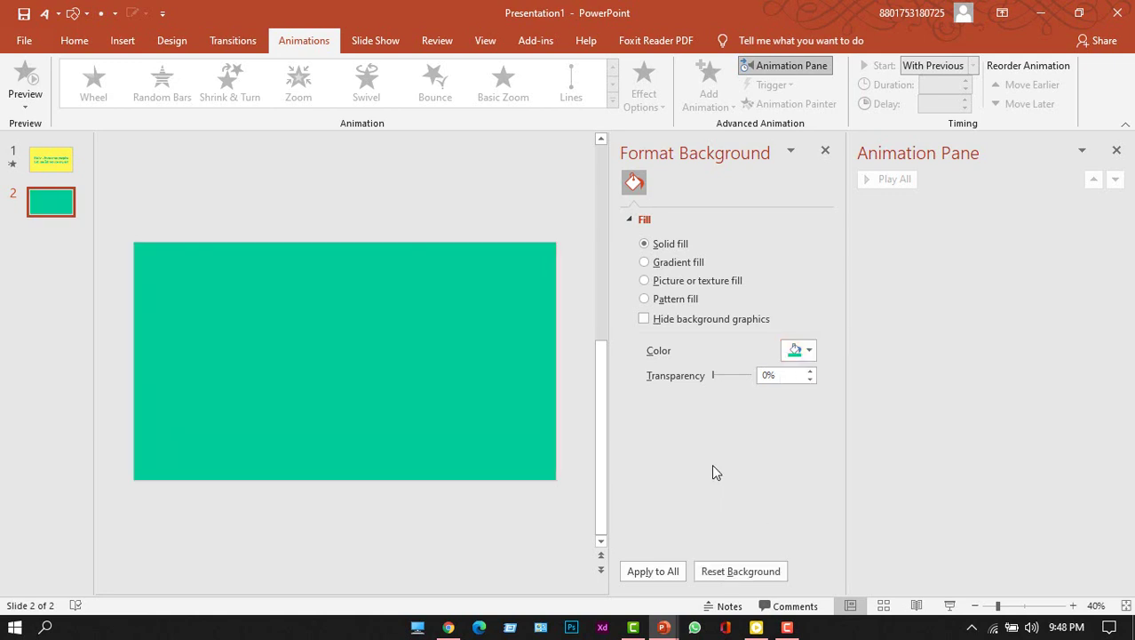
click(825, 150)
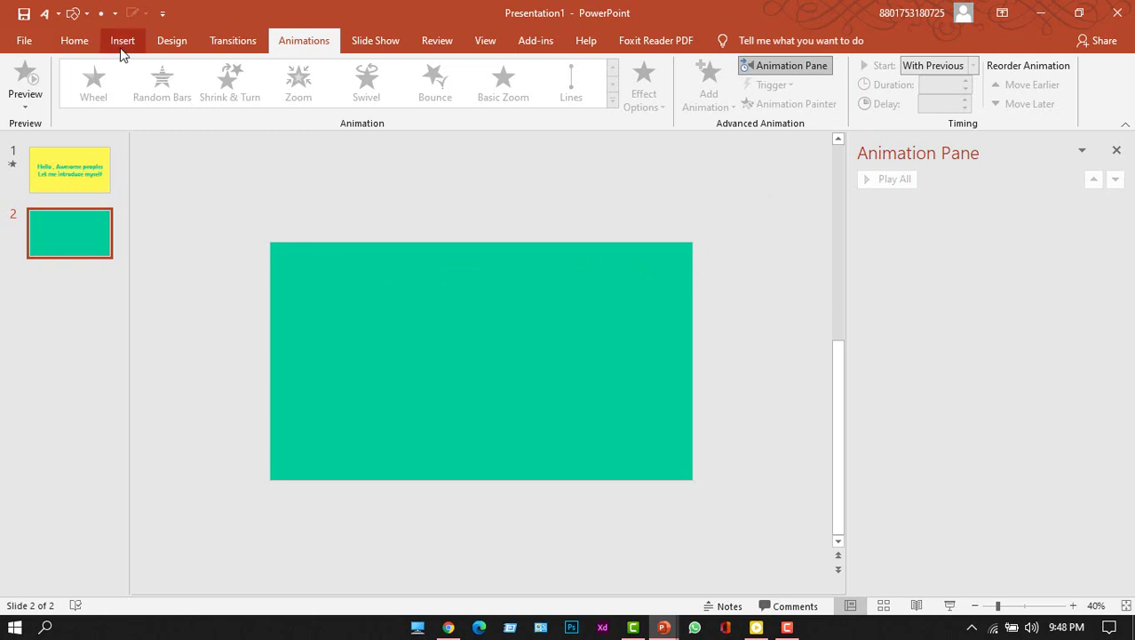
Draw a thin vertical rectangle left of centre, fill it white and remove its outline
click(73, 13)
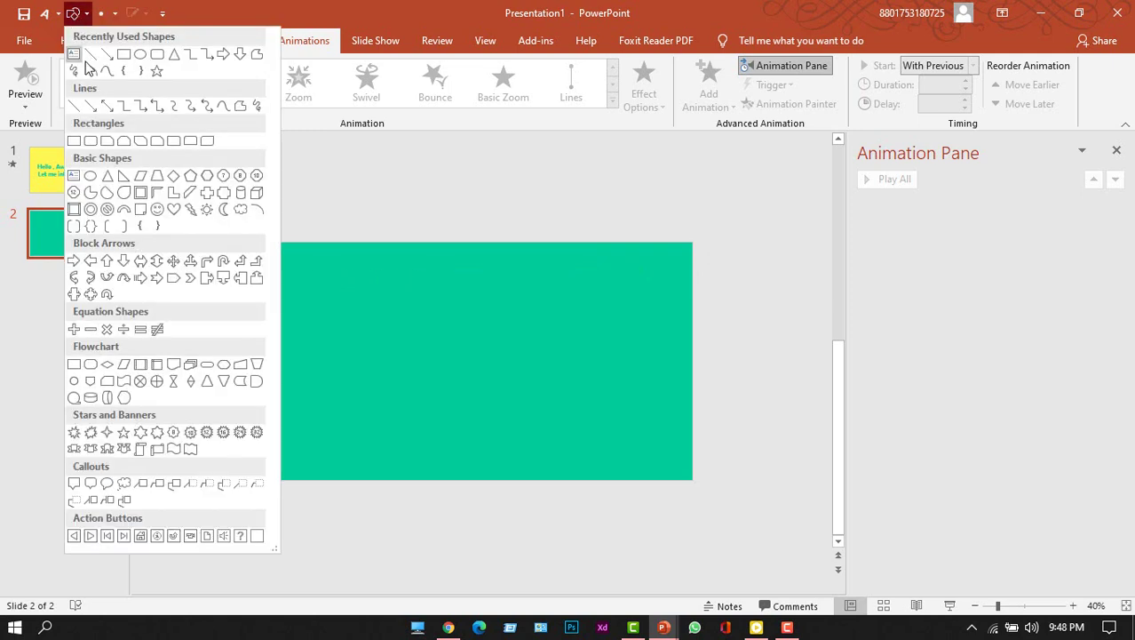
click(75, 140)
drag(339, 336, 342, 384)
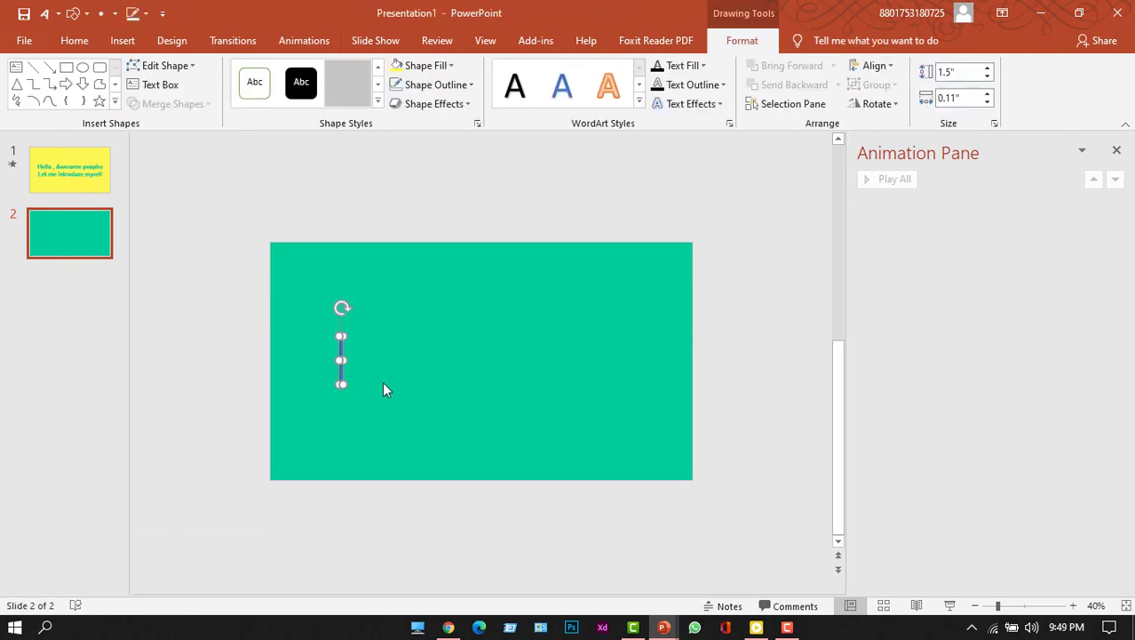
right_click(340, 352)
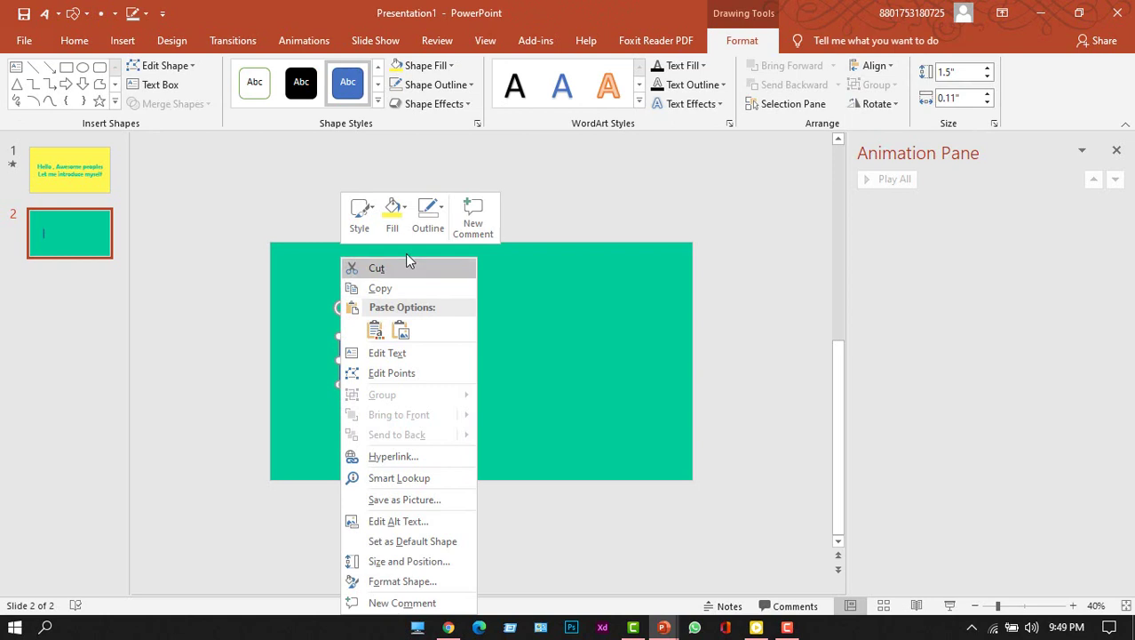
click(393, 213)
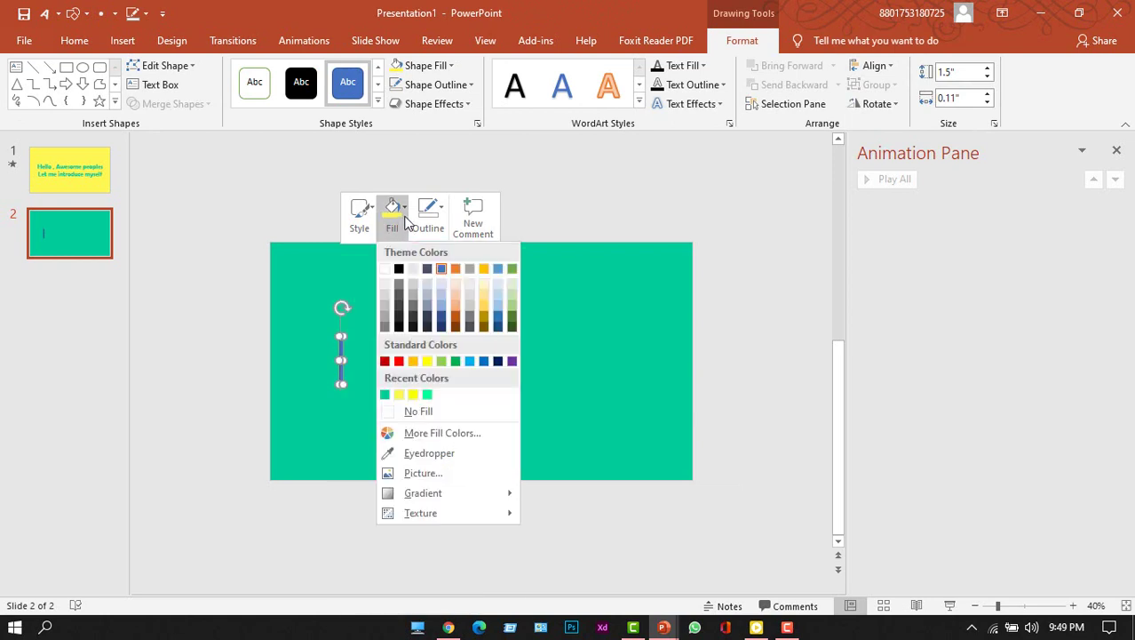
click(385, 269)
click(426, 229)
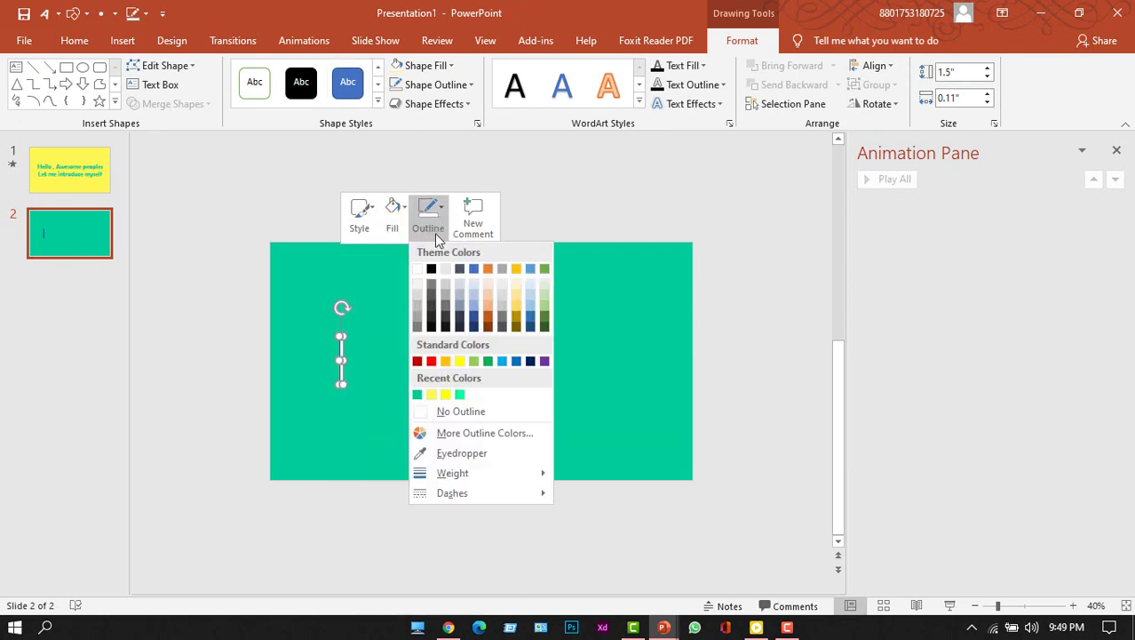
click(444, 413)
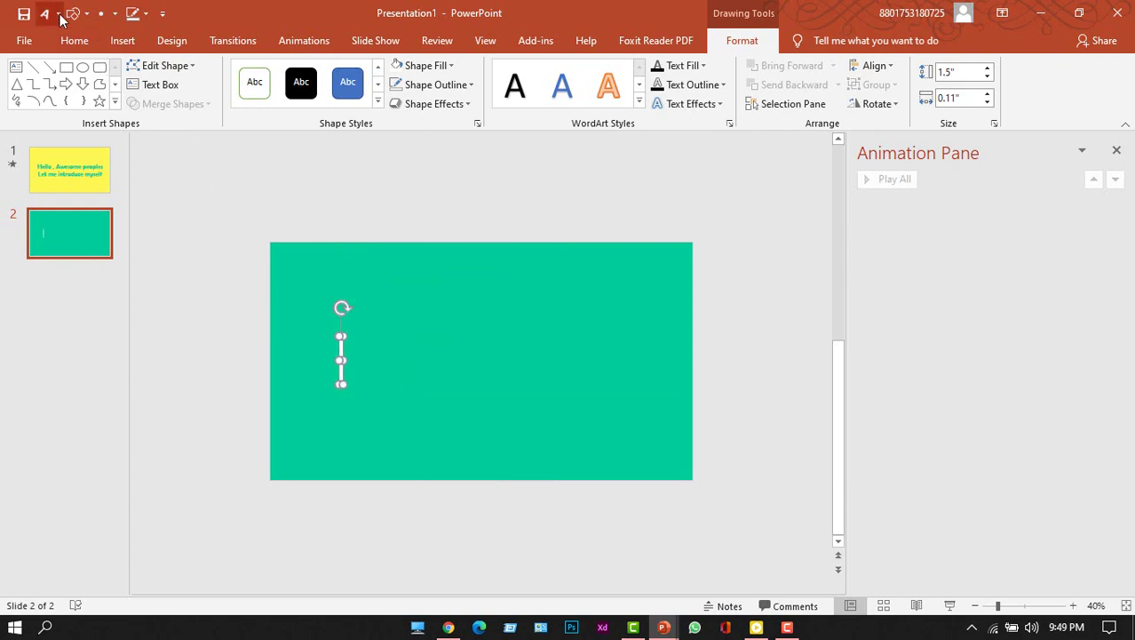
click(121, 40)
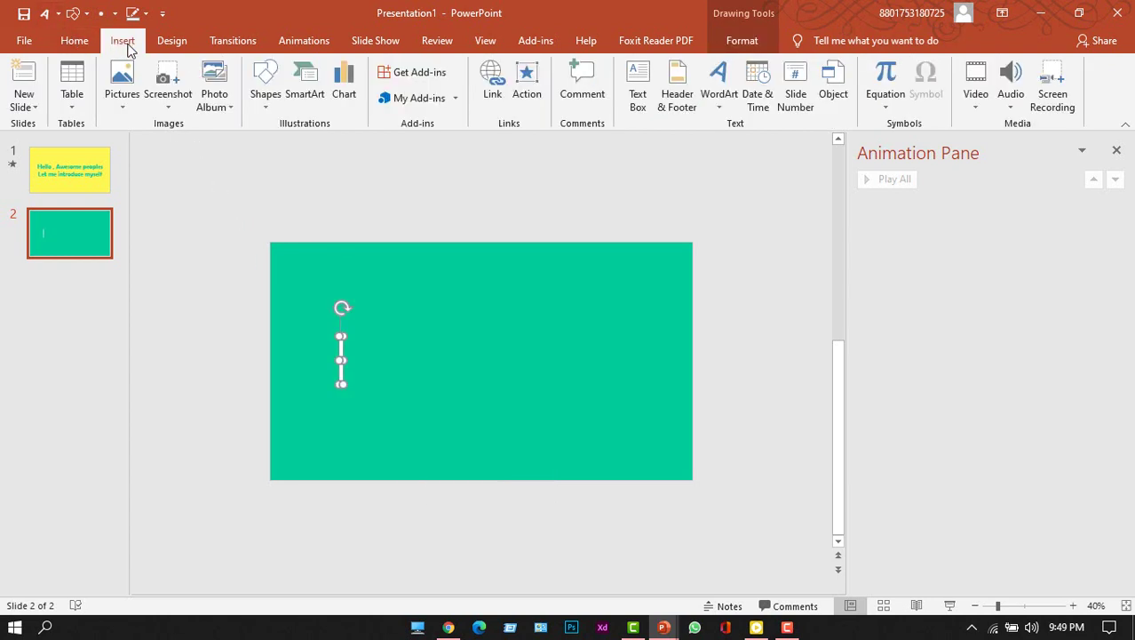
Insert a WordArt line introducing the presenter by name
click(718, 78)
click(725, 135)
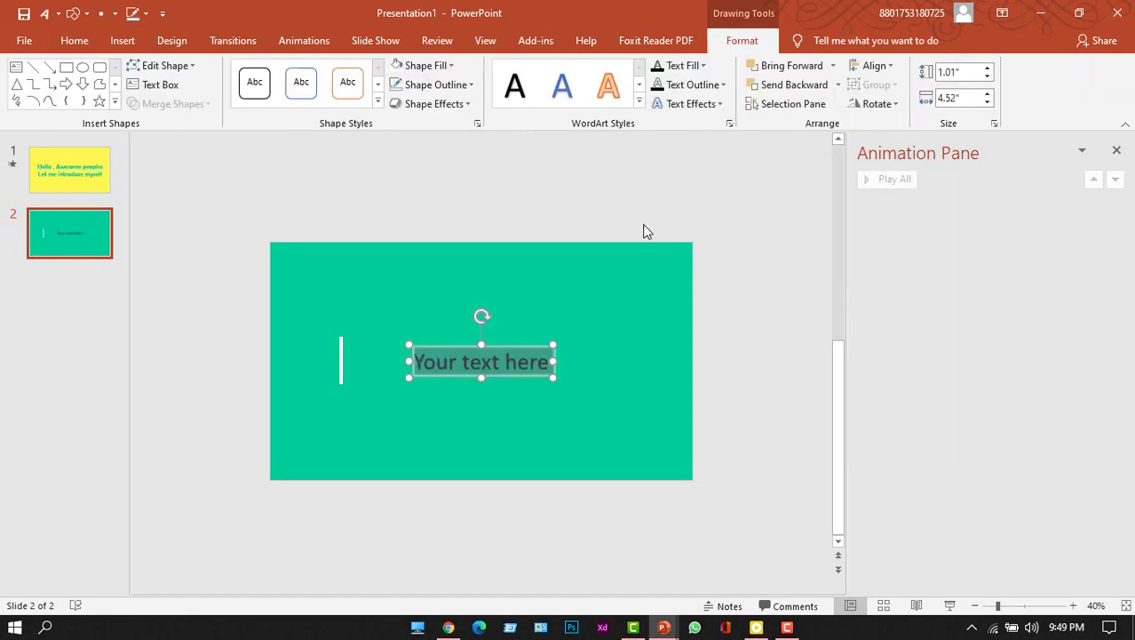
key(Delete)
text(I am Tanvir Hasan)
click(405, 329)
Add a second WordArt reading 'Motion Graphics Designer' and place it just below the name
click(45, 12)
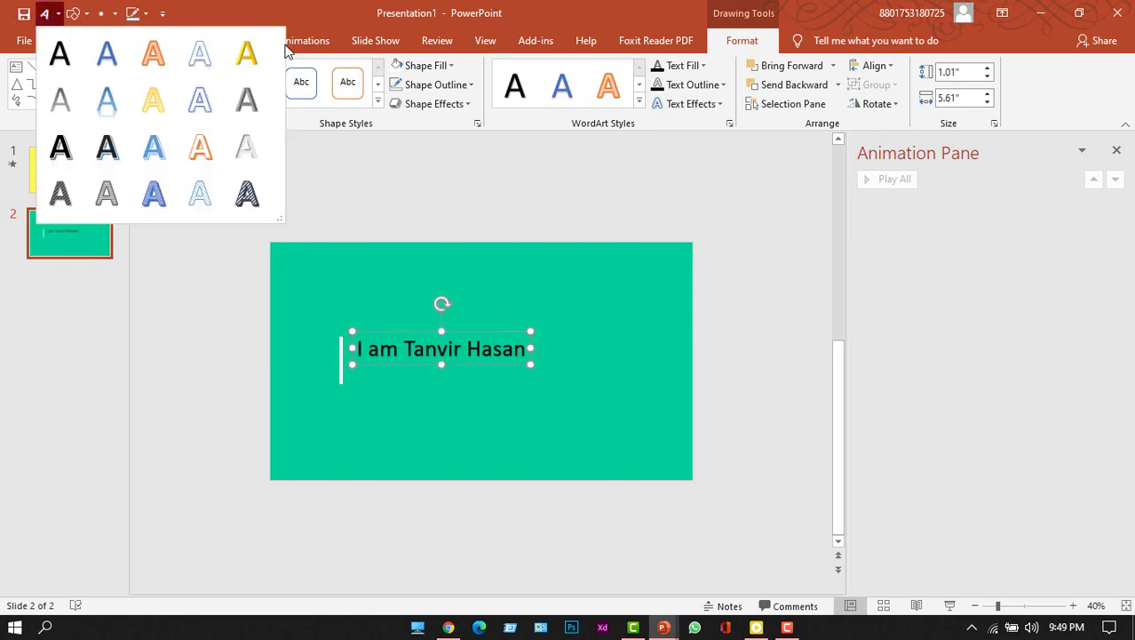
click(105, 91)
key(Delete)
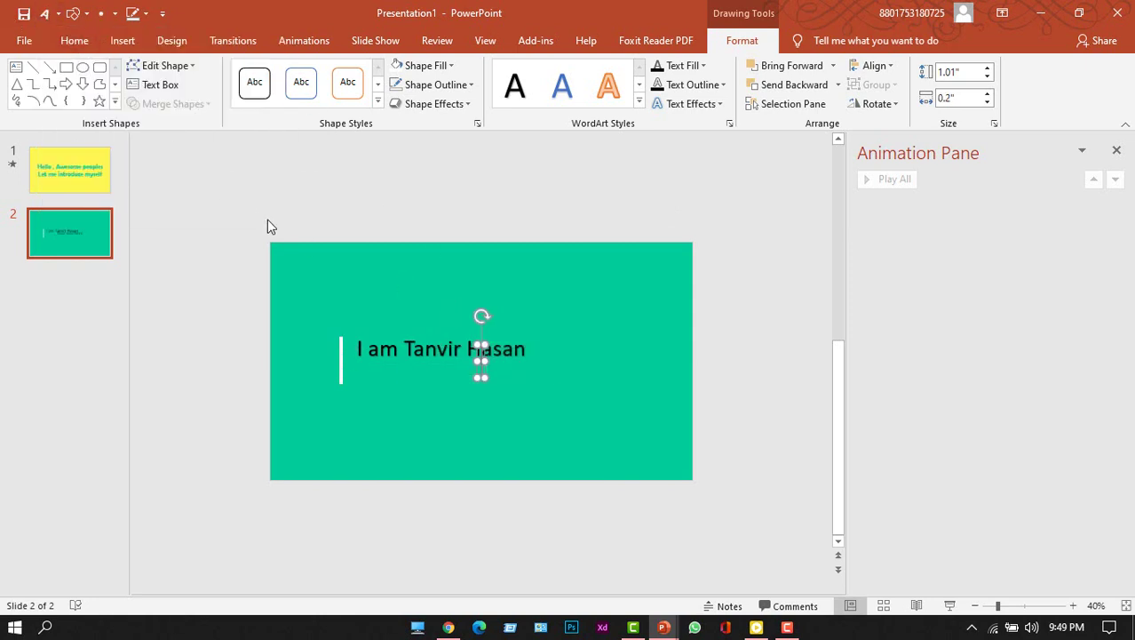
text(Motion Graphics Designer)
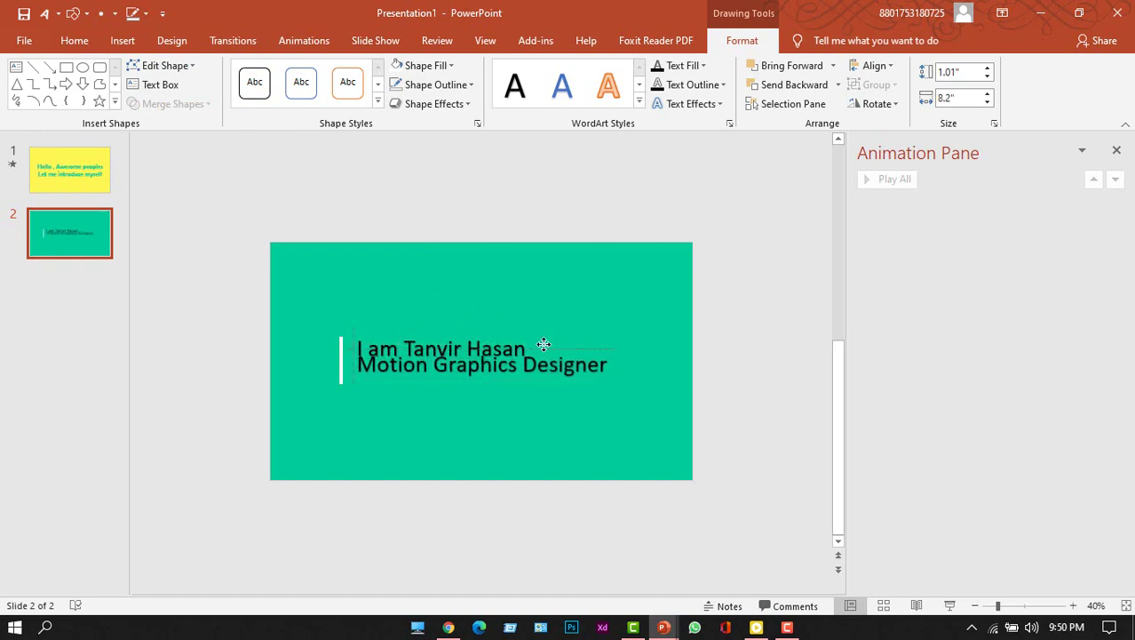
drag(544, 344, 541, 355)
click(540, 350)
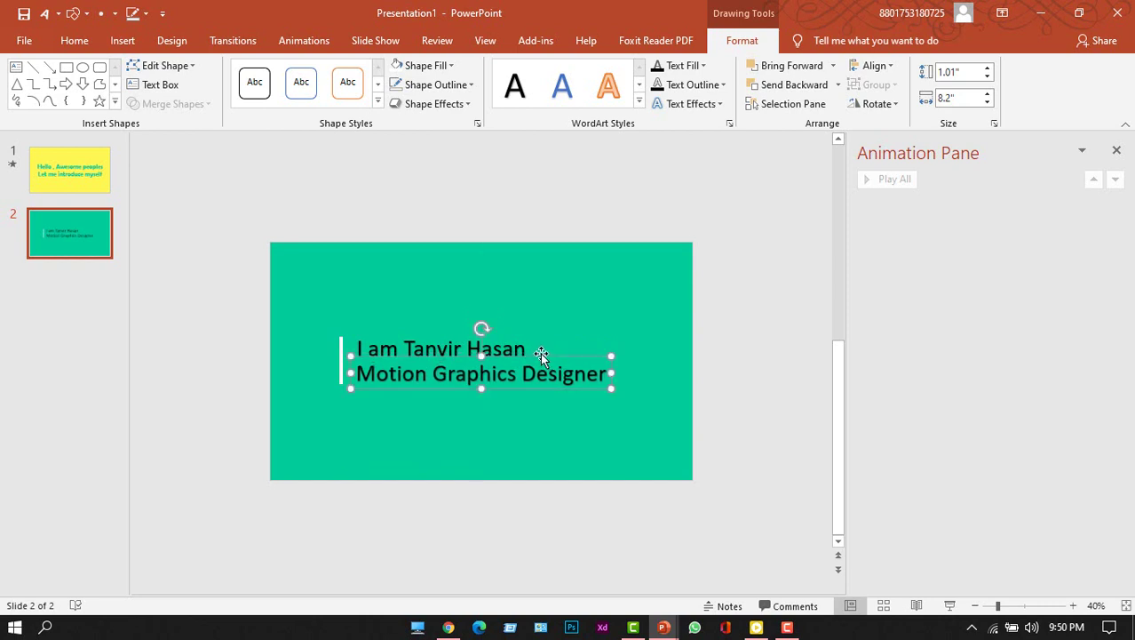
click(521, 348)
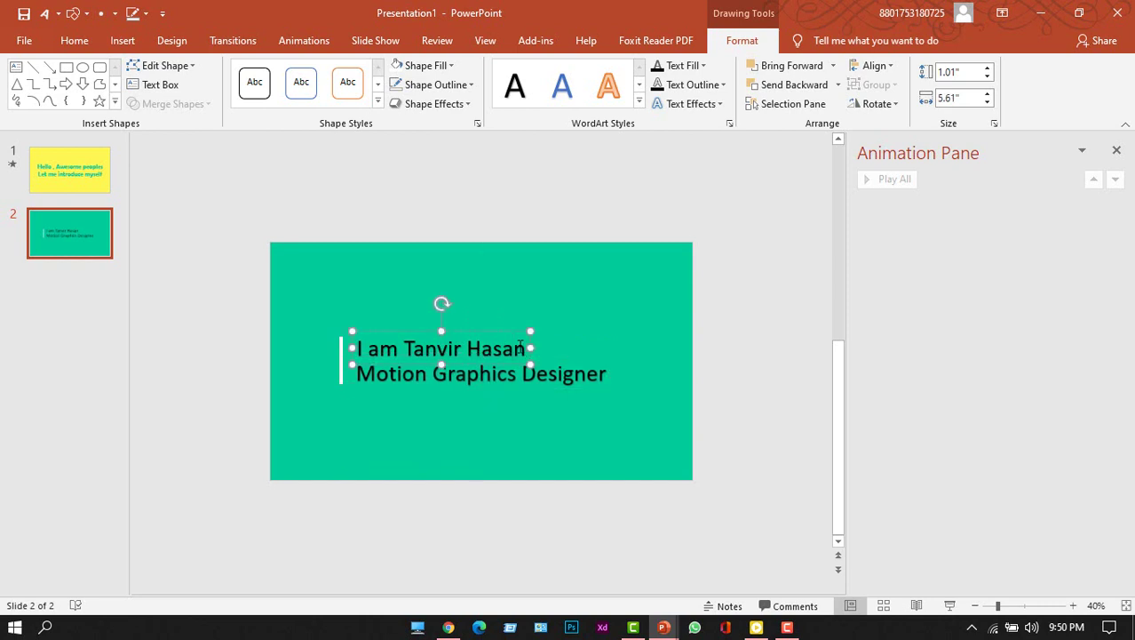
Make the name line Berlin Sans FB Demi in white and nudge it up and right
triple_click(520, 347)
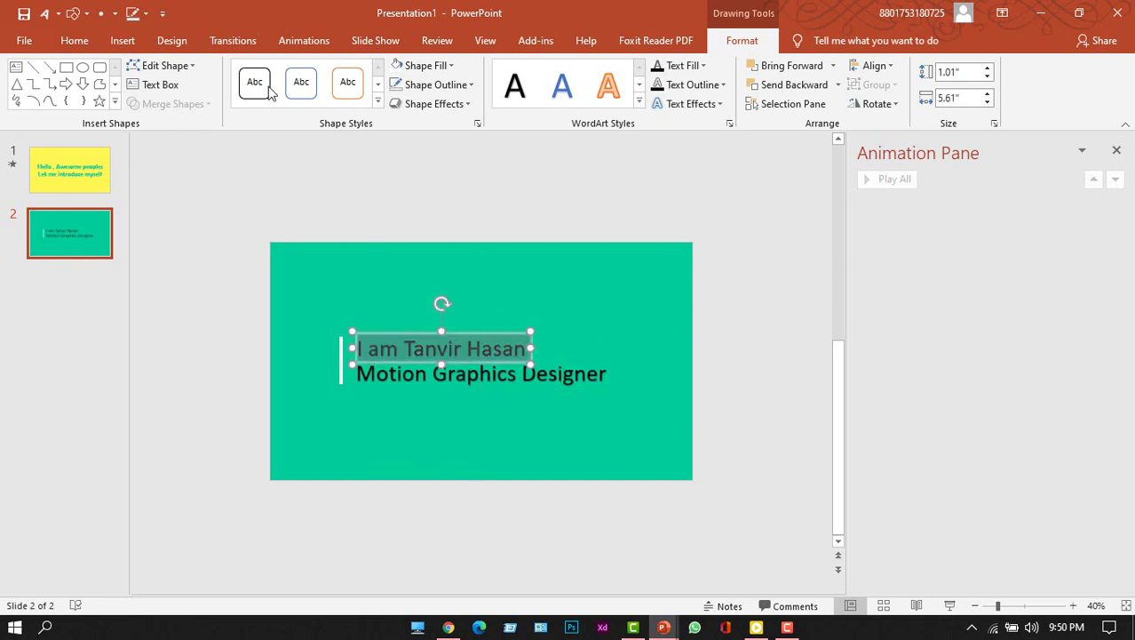
click(74, 41)
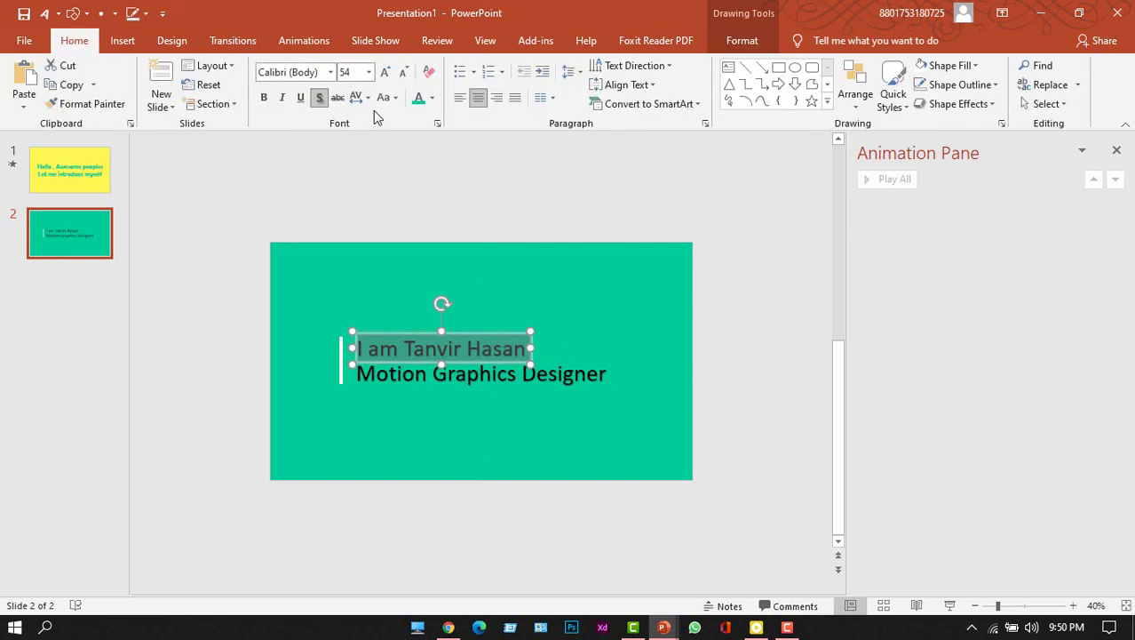
click(330, 72)
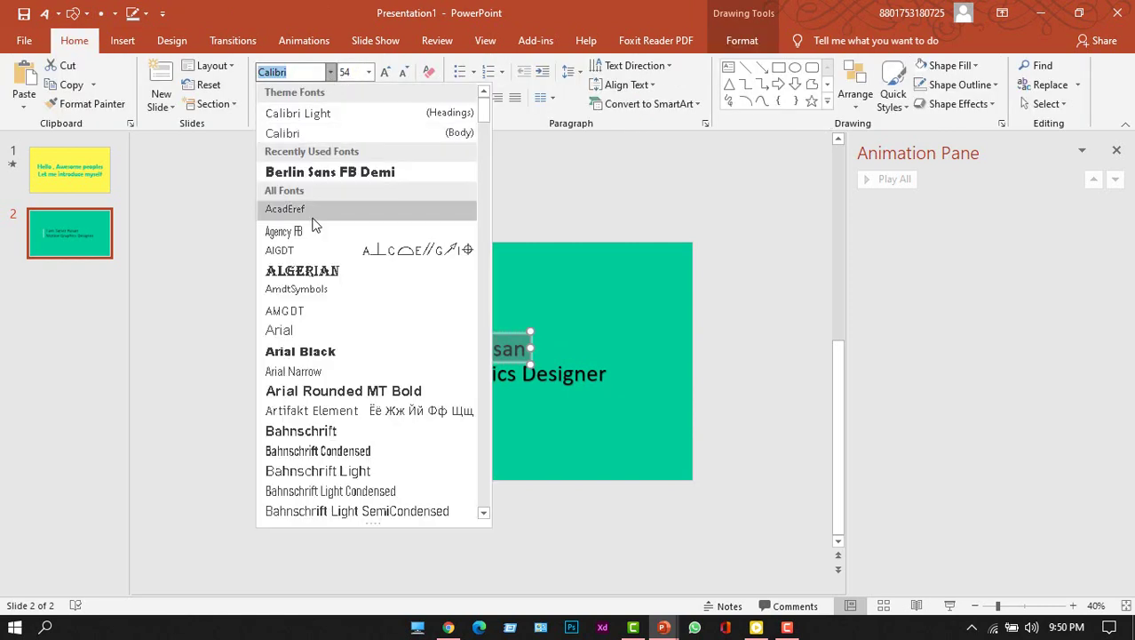
click(334, 174)
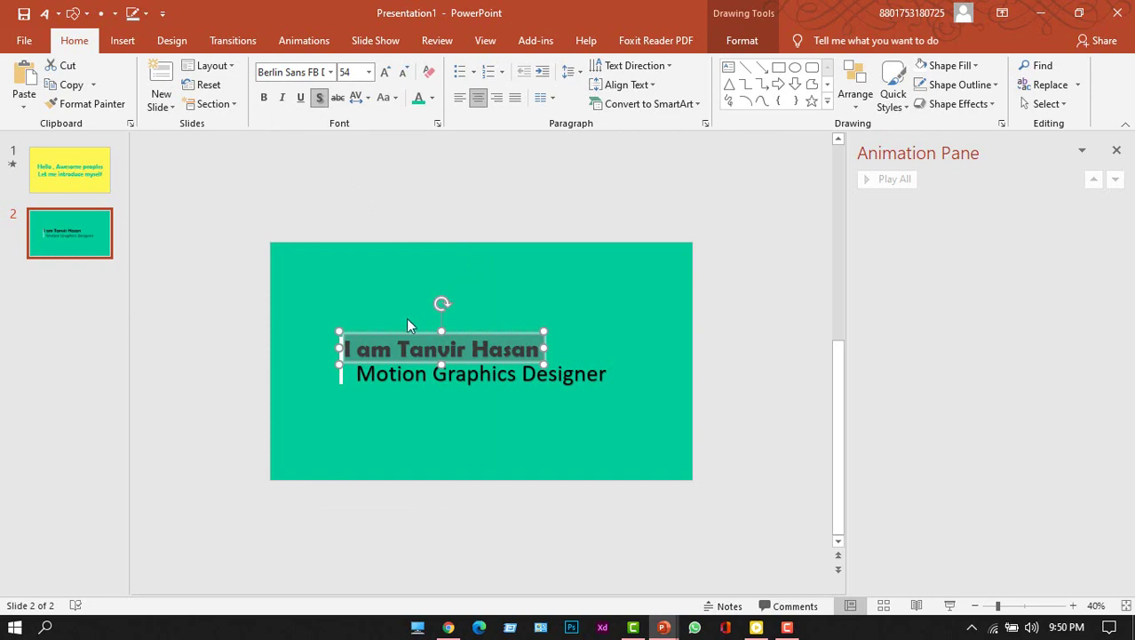
drag(389, 330, 403, 327)
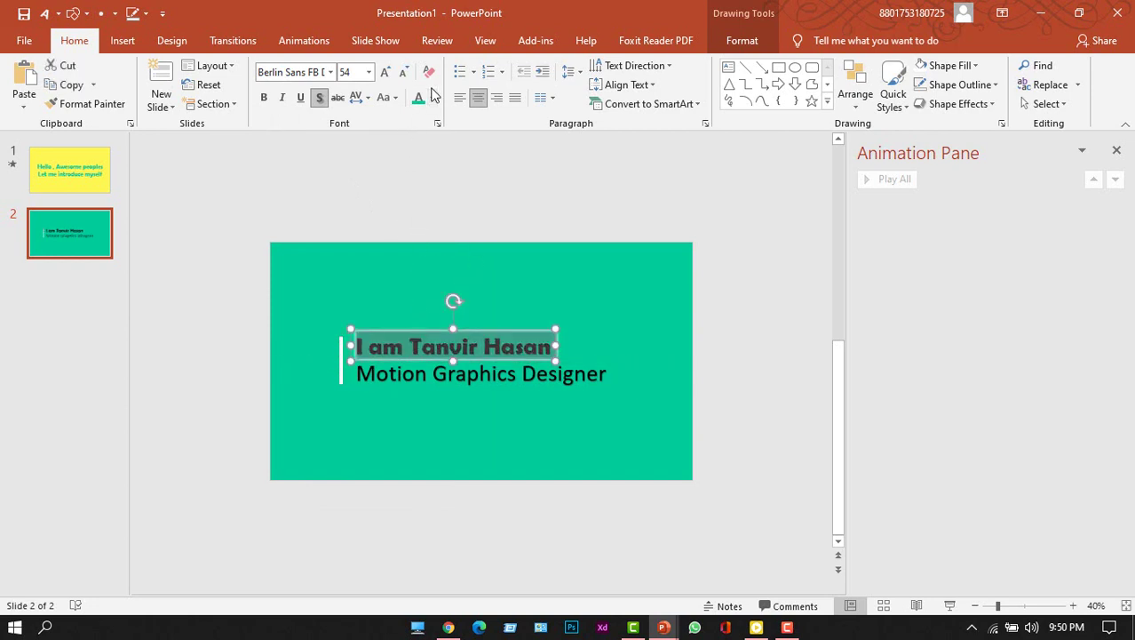
click(431, 97)
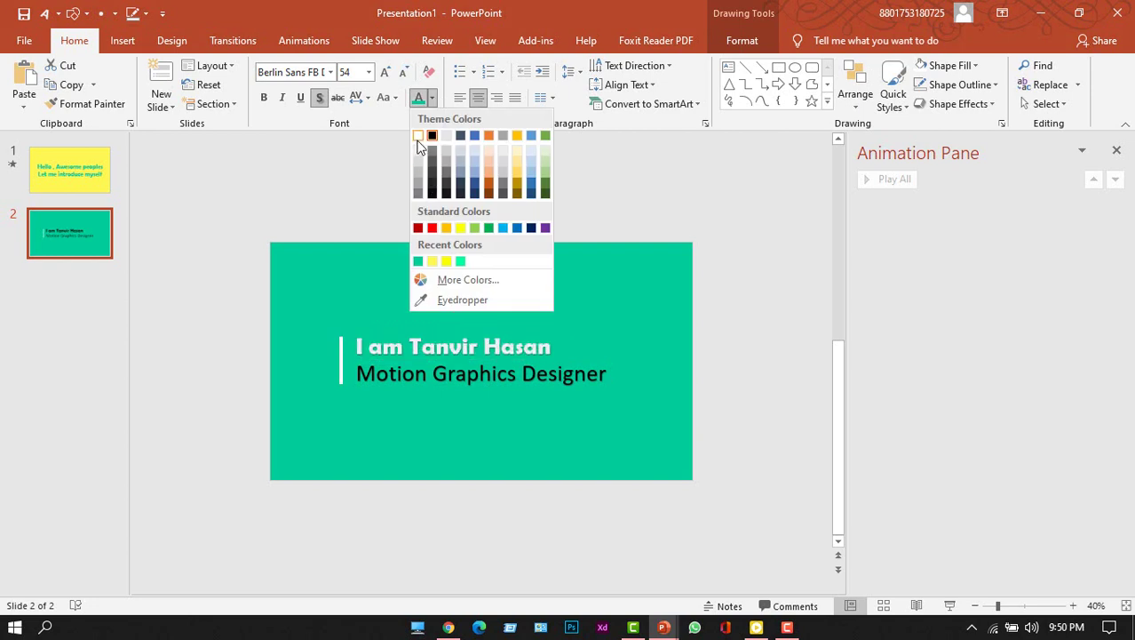
click(419, 135)
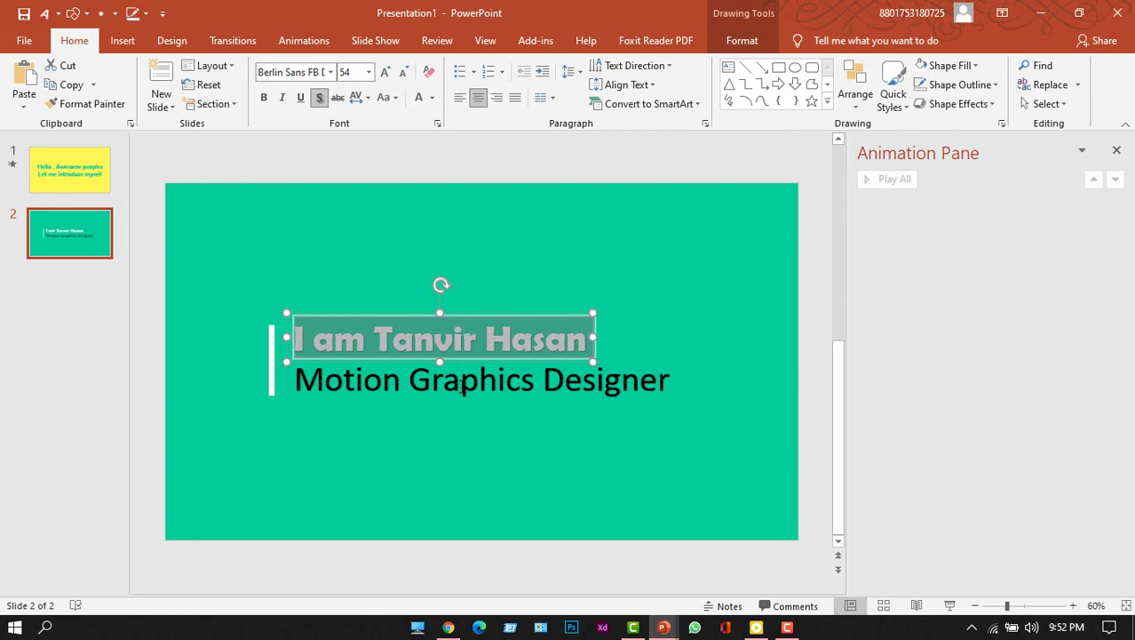
Set the subtitle to Berlin Sans FB Demi at 40 pt and move it under the name
click(462, 384)
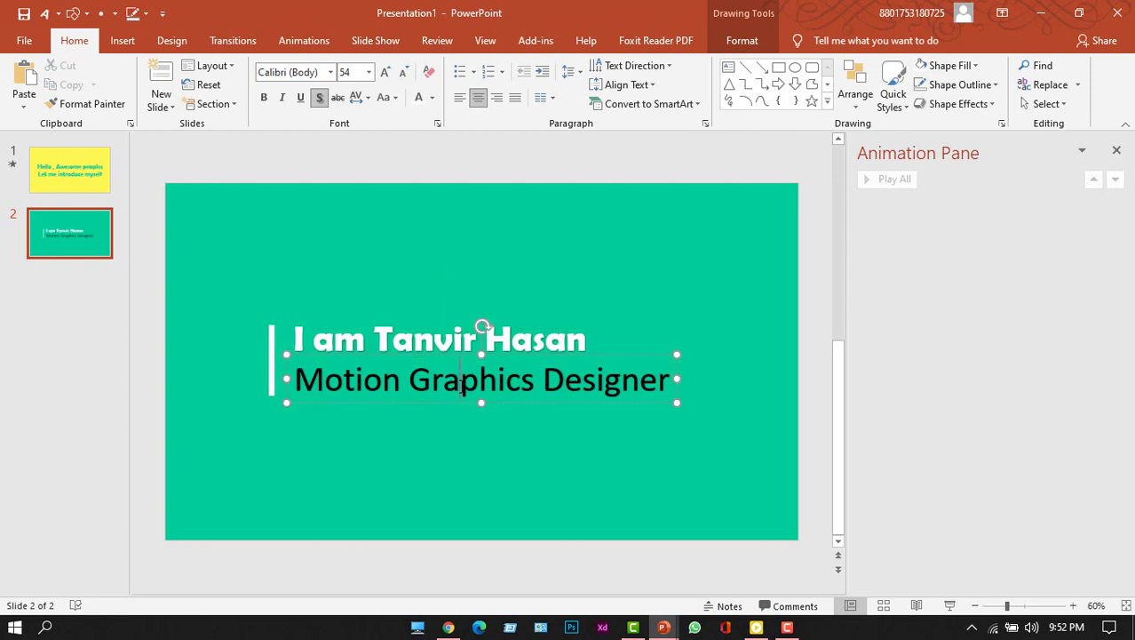
triple_click(462, 383)
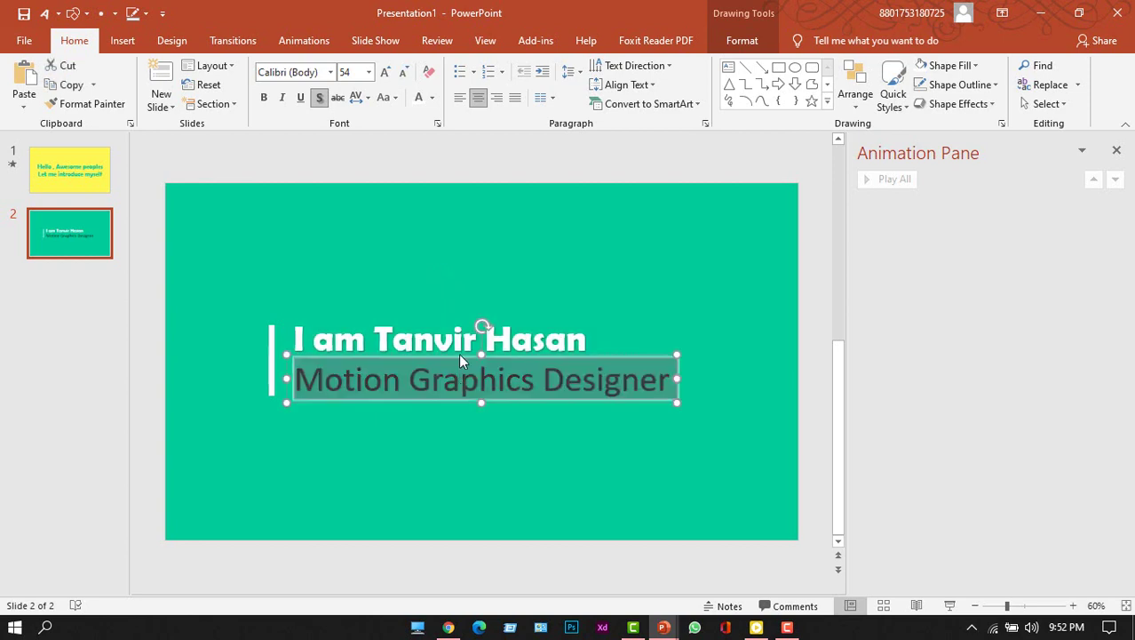
click(331, 72)
click(333, 191)
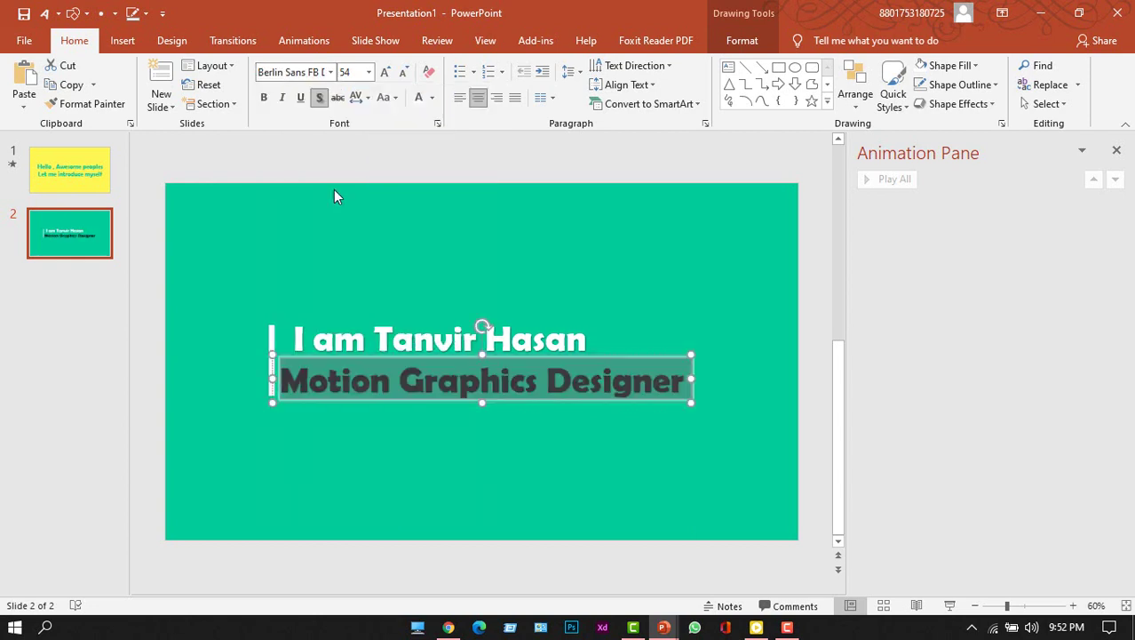
click(401, 73)
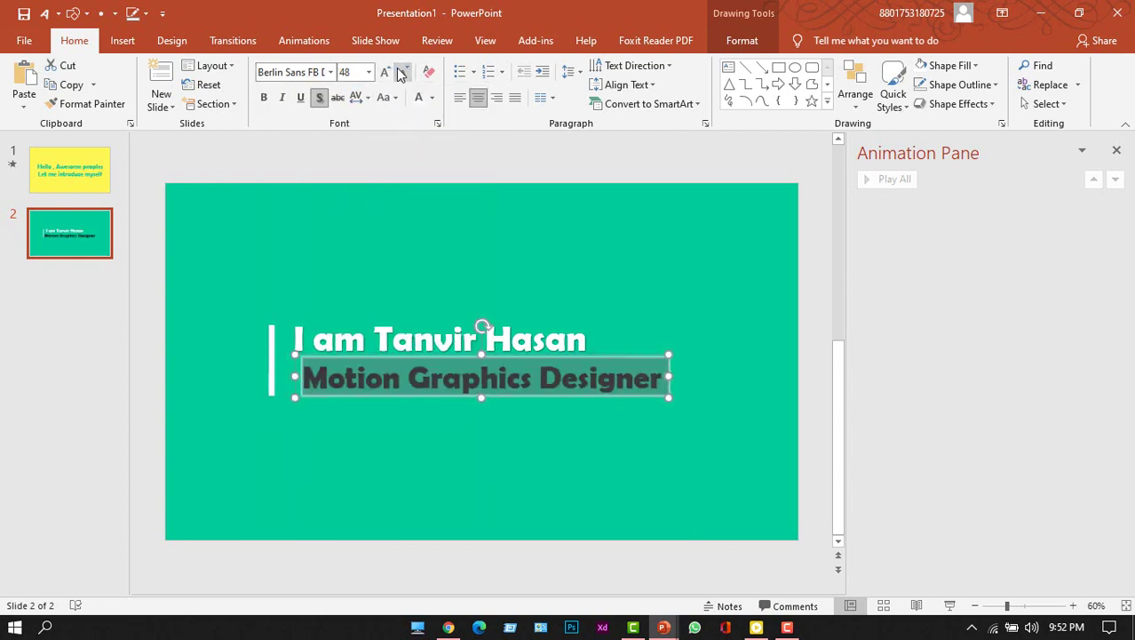
click(401, 73)
click(401, 72)
click(401, 72)
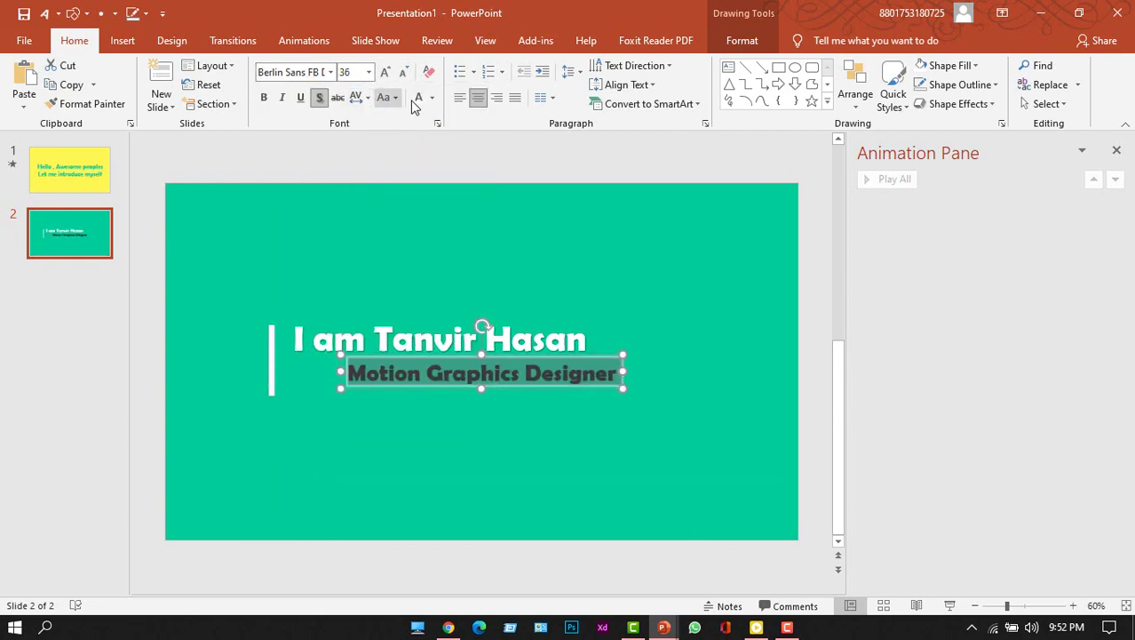
drag(417, 357, 363, 362)
key(ctrl+shift+period)
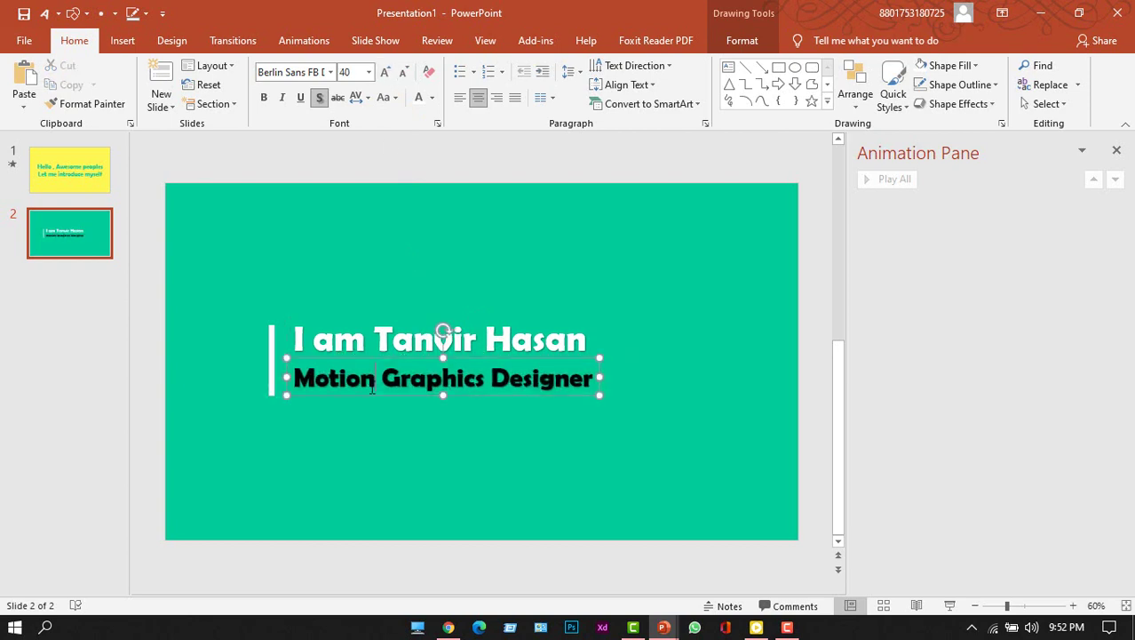
Colour the 'Motion Graphics Designer' text yellow
key(ctrl+a)
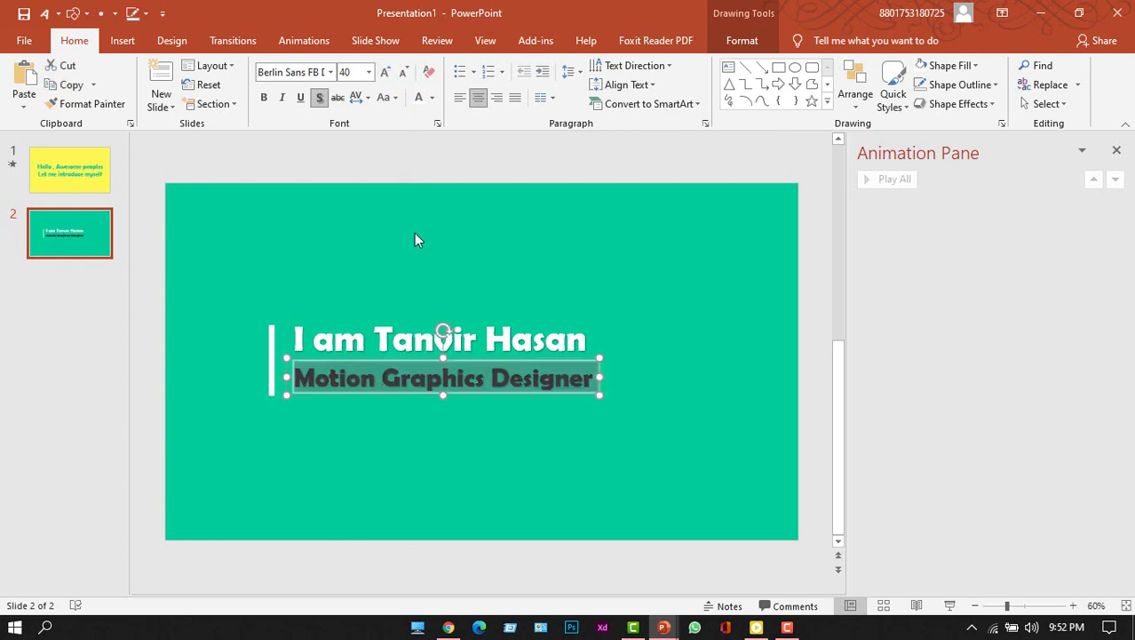
click(432, 98)
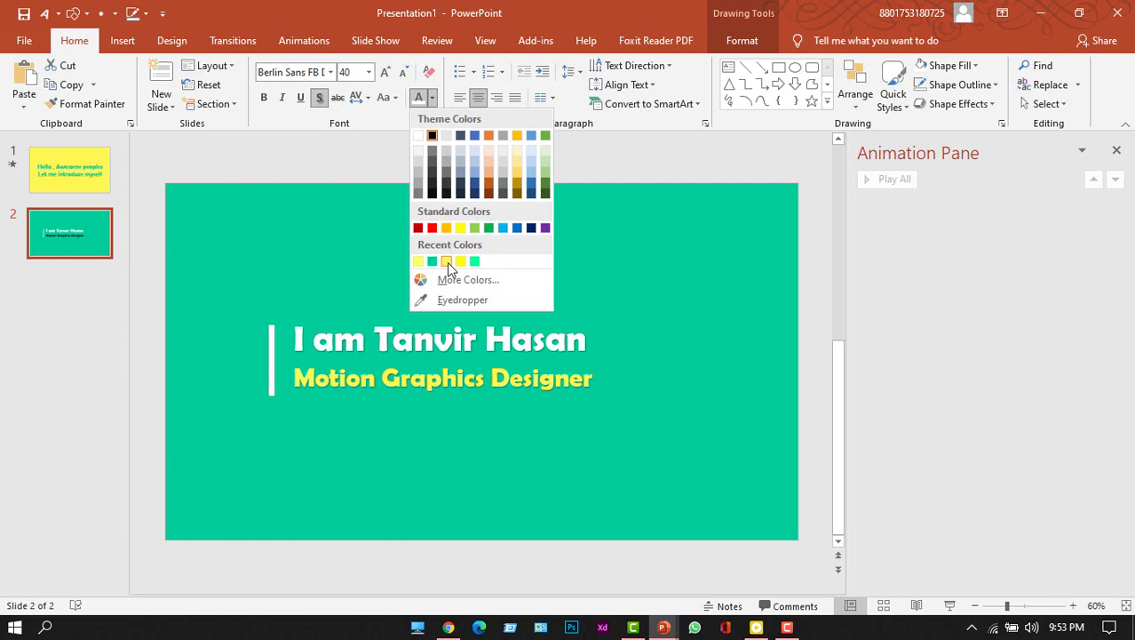
click(419, 262)
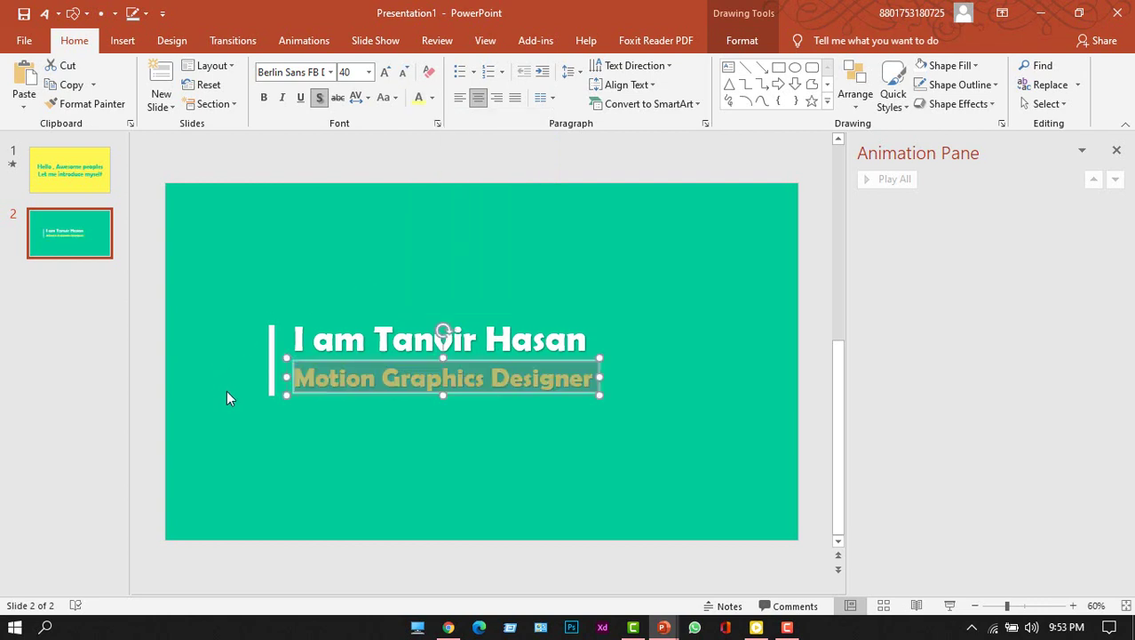
click(147, 344)
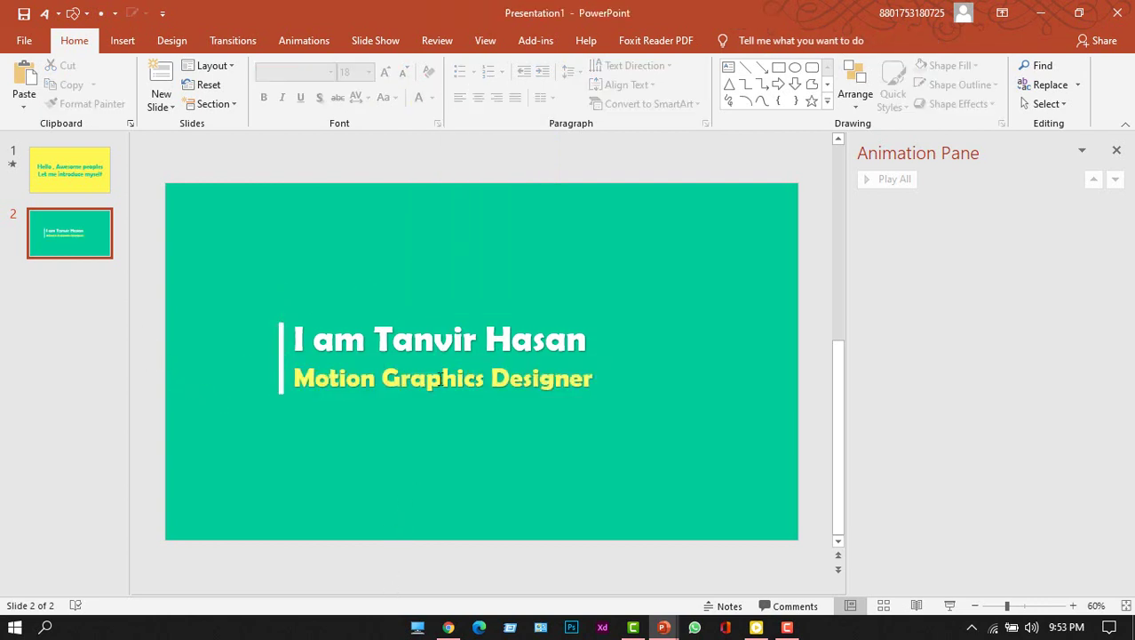
click(345, 327)
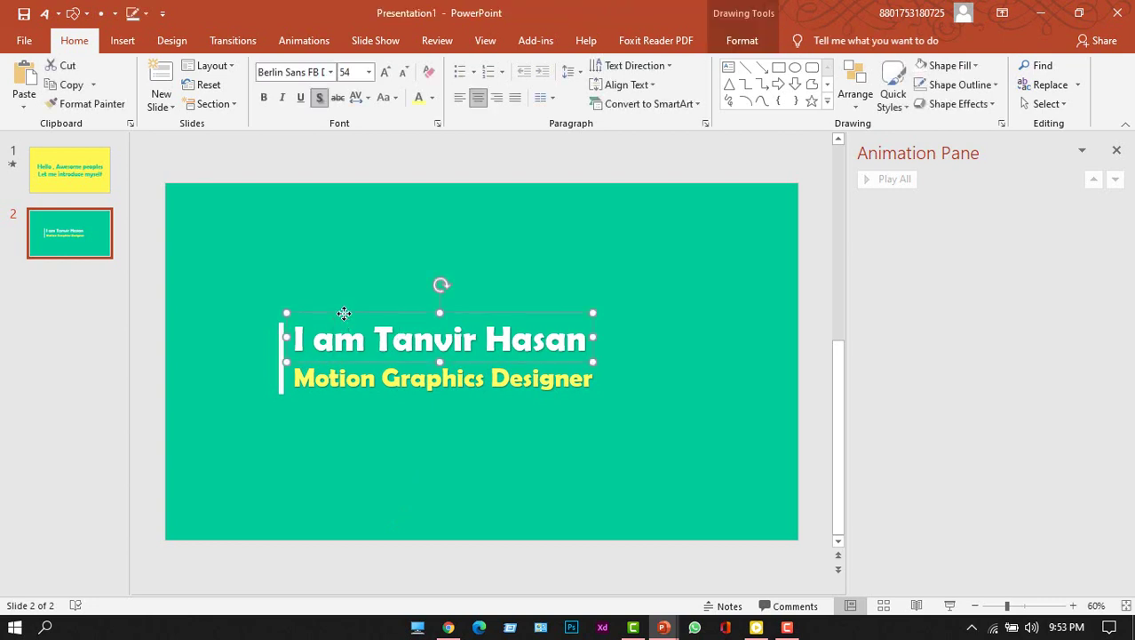
Draw a rectangle over the slide's left edge and send it to the back
click(74, 13)
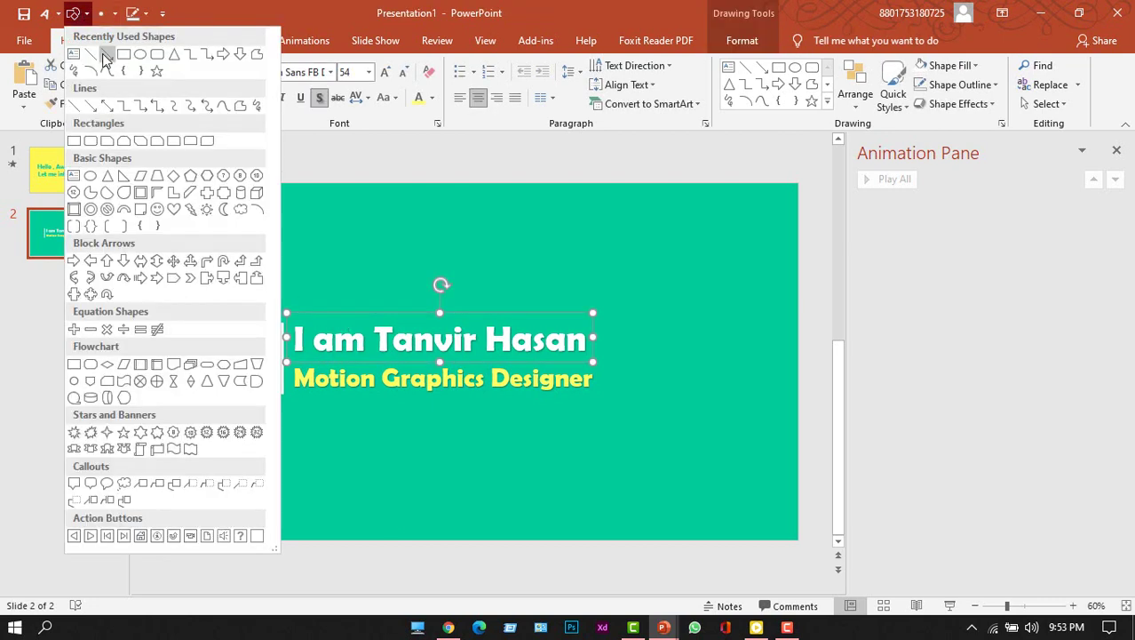
click(119, 55)
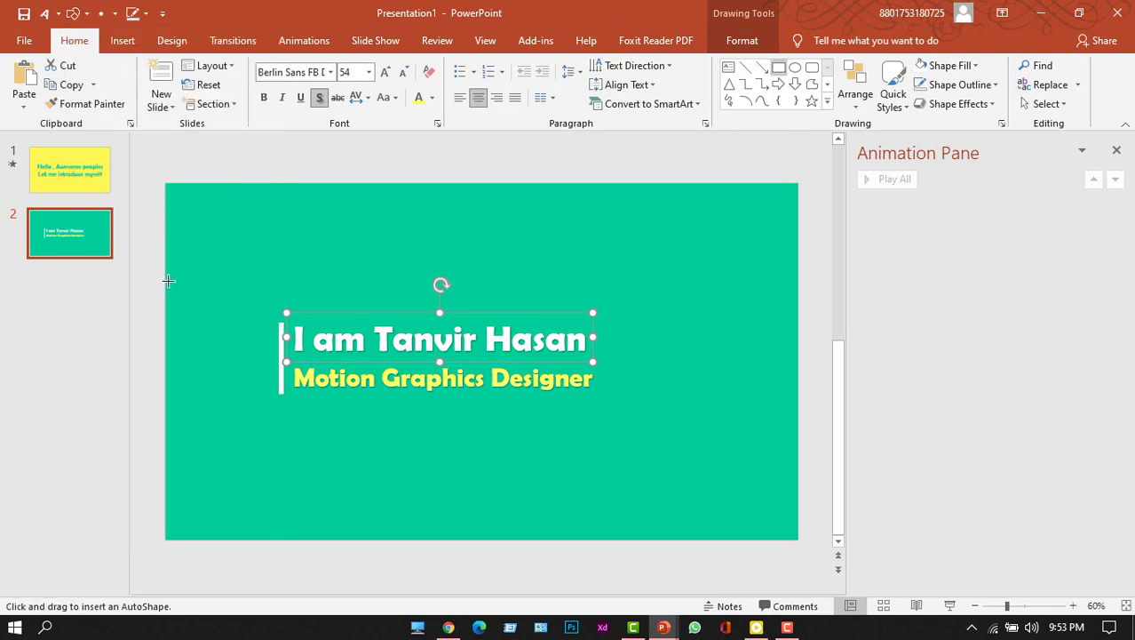
drag(166, 283, 295, 454)
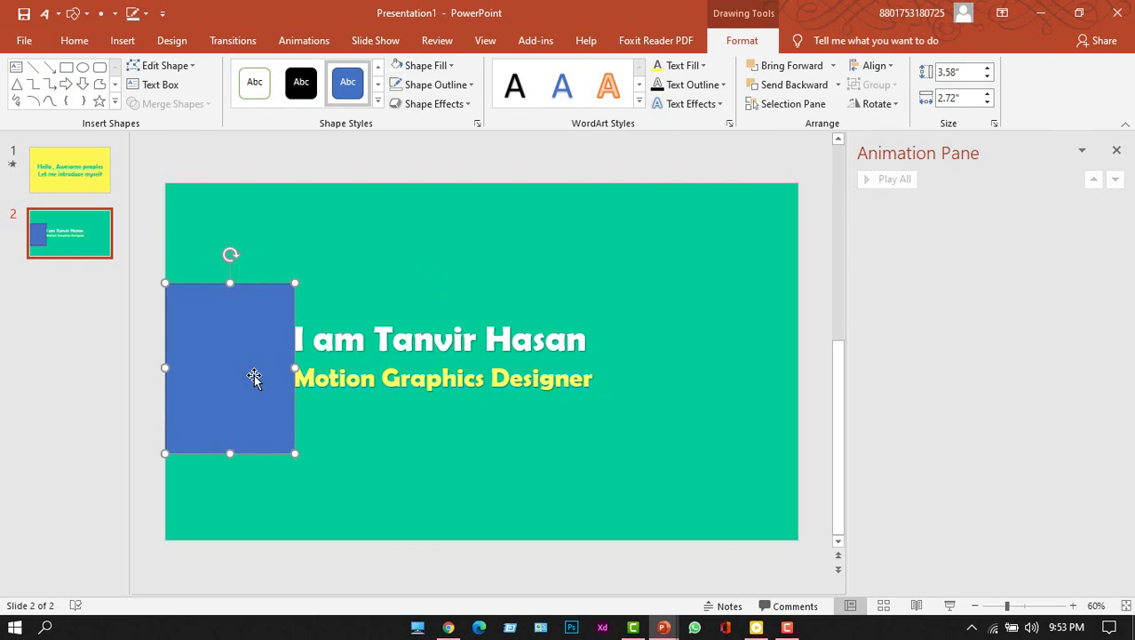
right_click(228, 327)
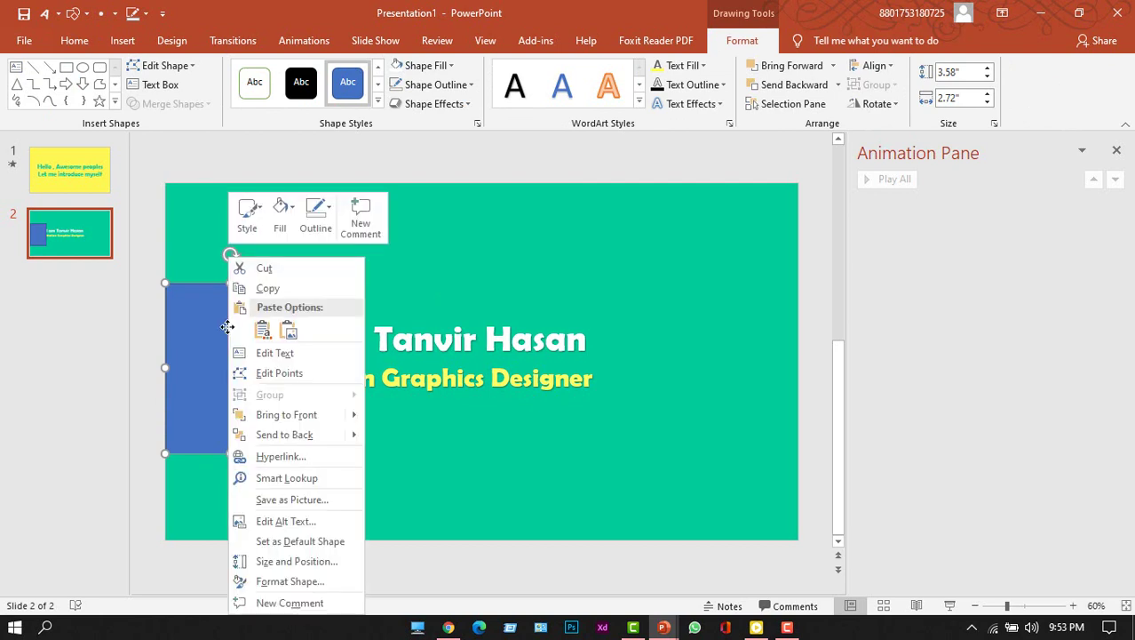
click(295, 437)
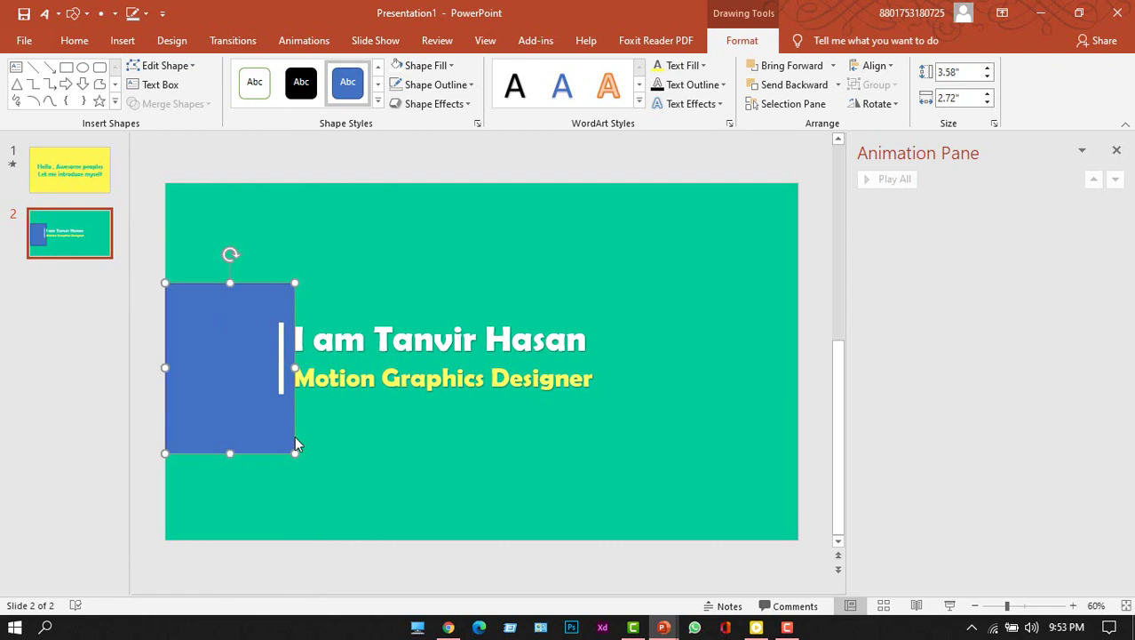
Fill the rectangle with the slide's green and change its outline
right_click(246, 359)
click(299, 391)
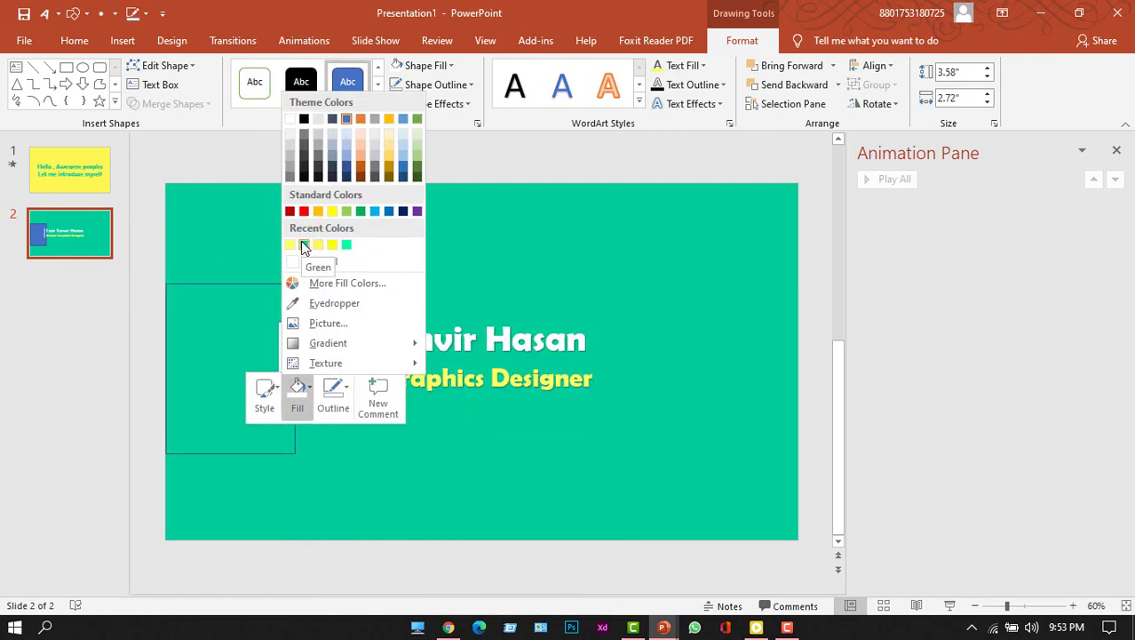
click(304, 246)
click(334, 396)
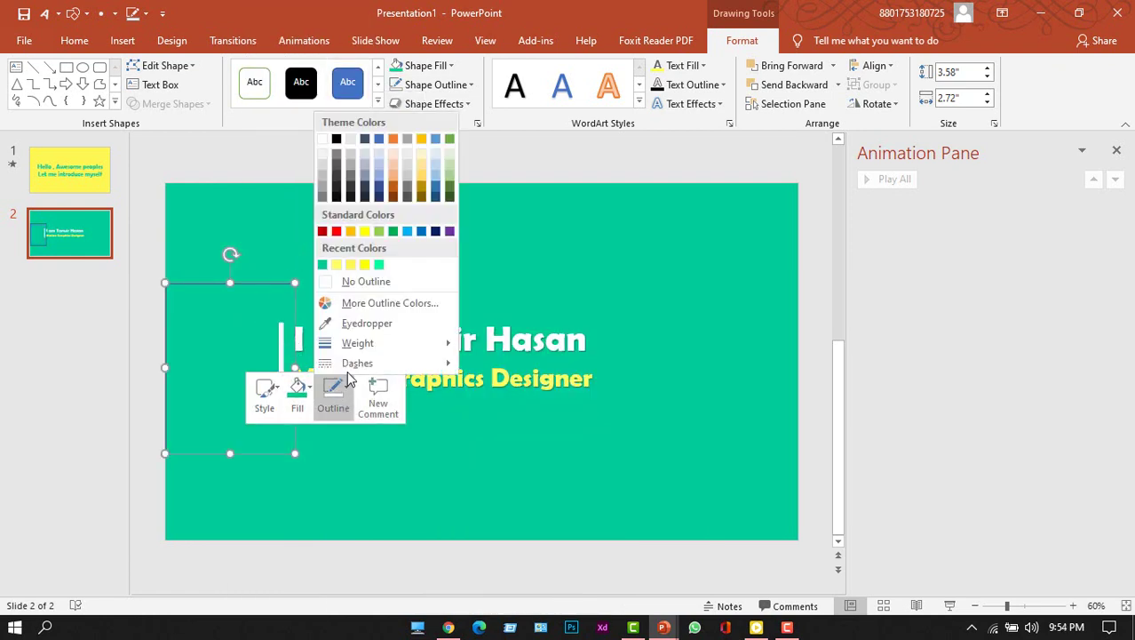
click(362, 284)
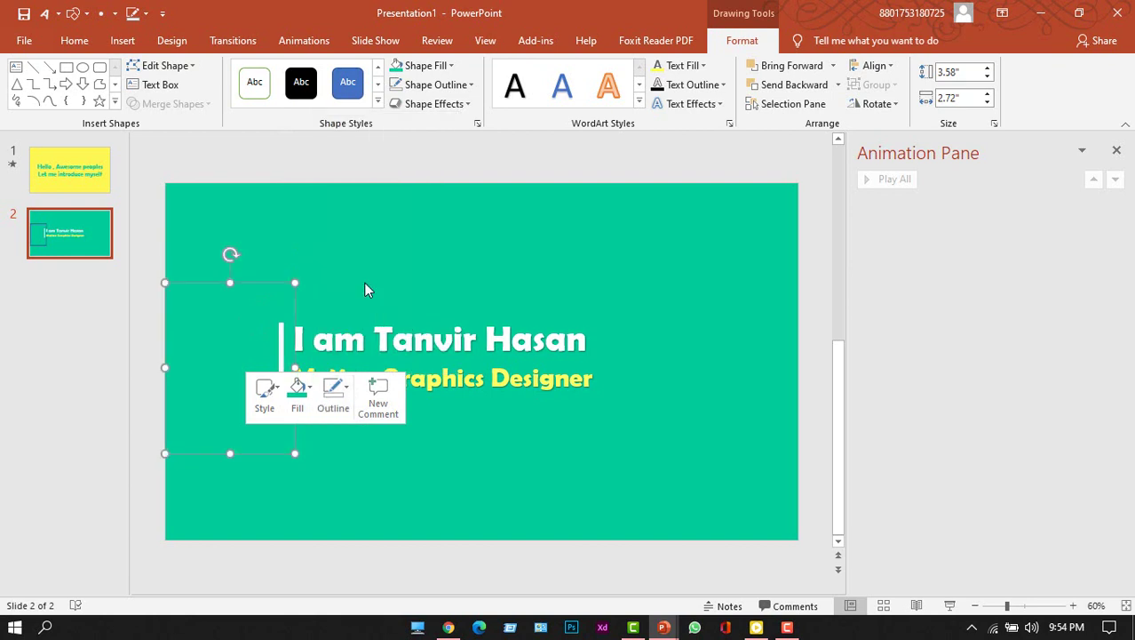
click(479, 293)
Send the title text box to the back
click(460, 334)
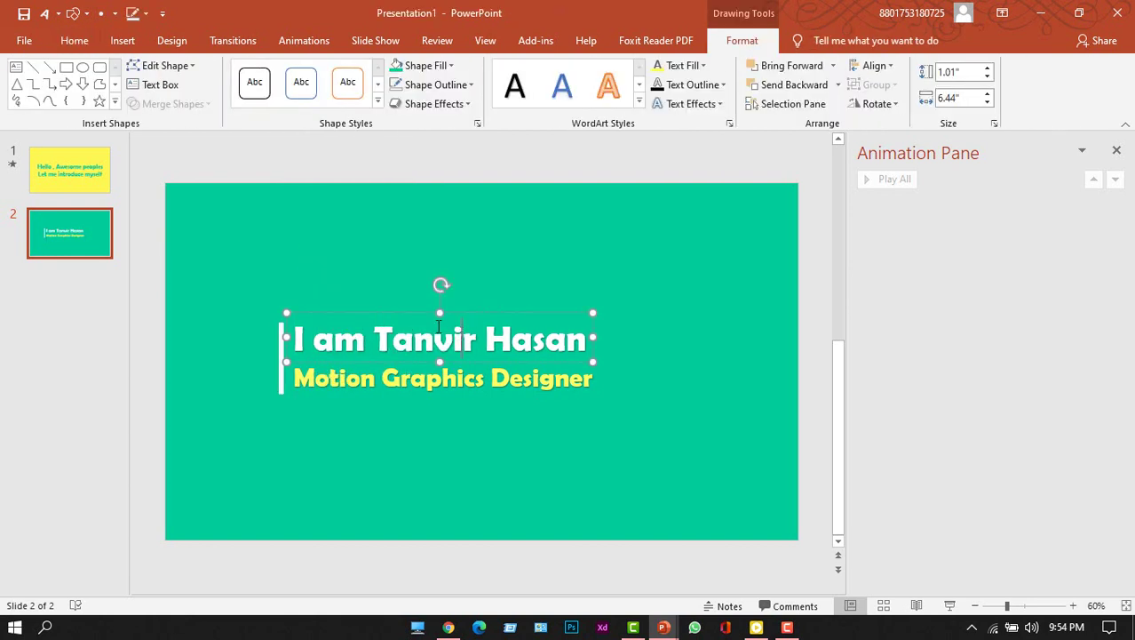
right_click(408, 312)
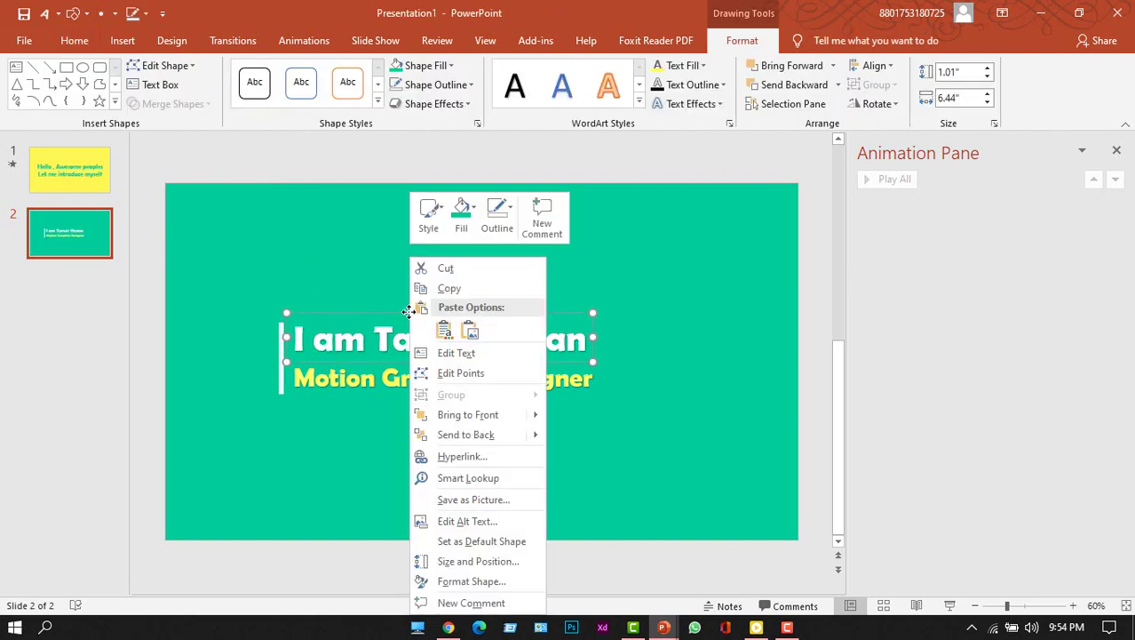
click(473, 435)
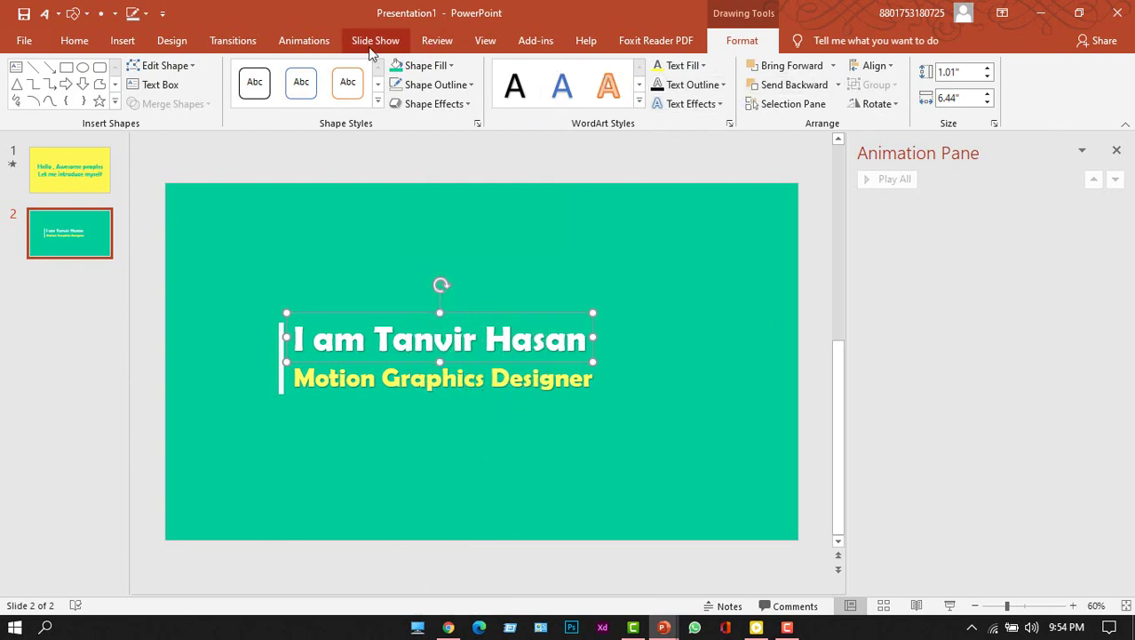
Give the name heading a Fly In entrance coming from the left
click(293, 40)
click(718, 86)
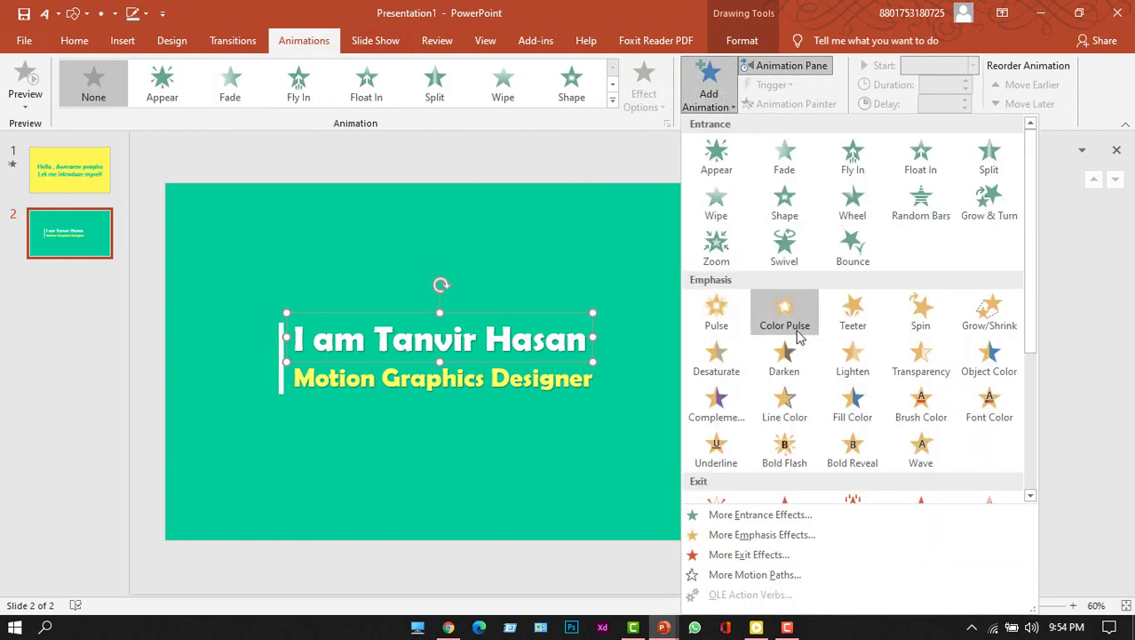
click(853, 155)
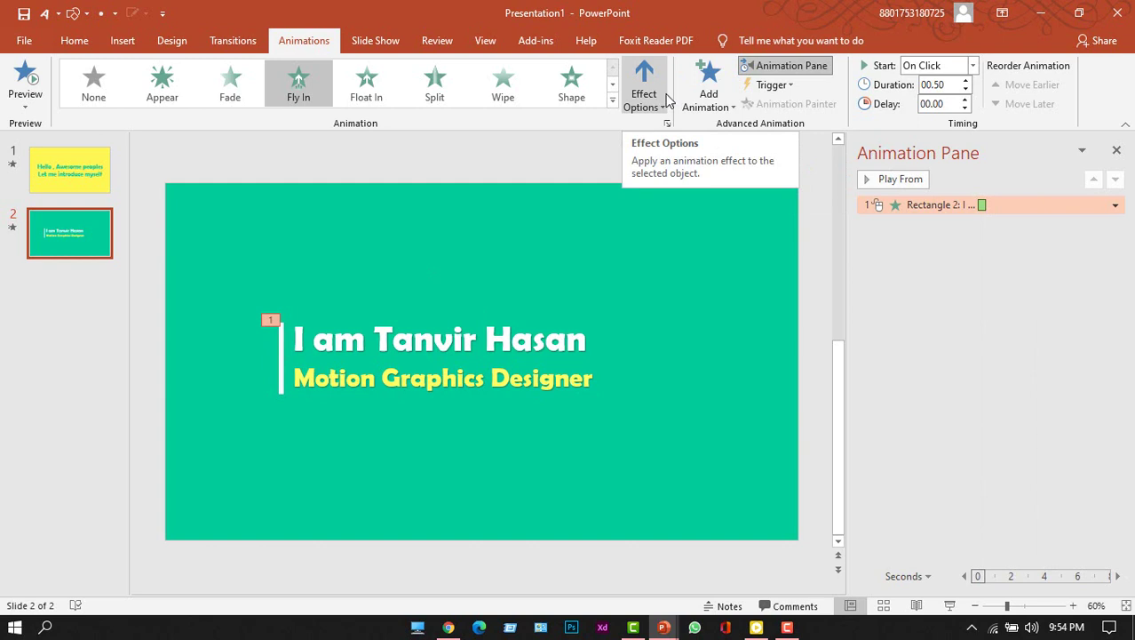
click(660, 101)
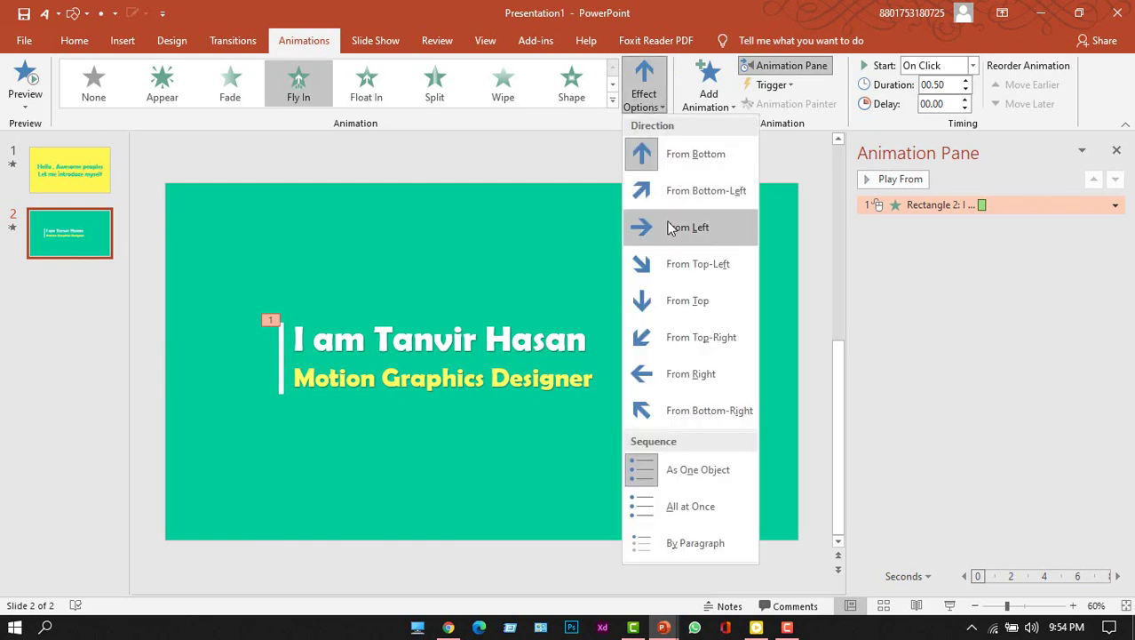
click(670, 224)
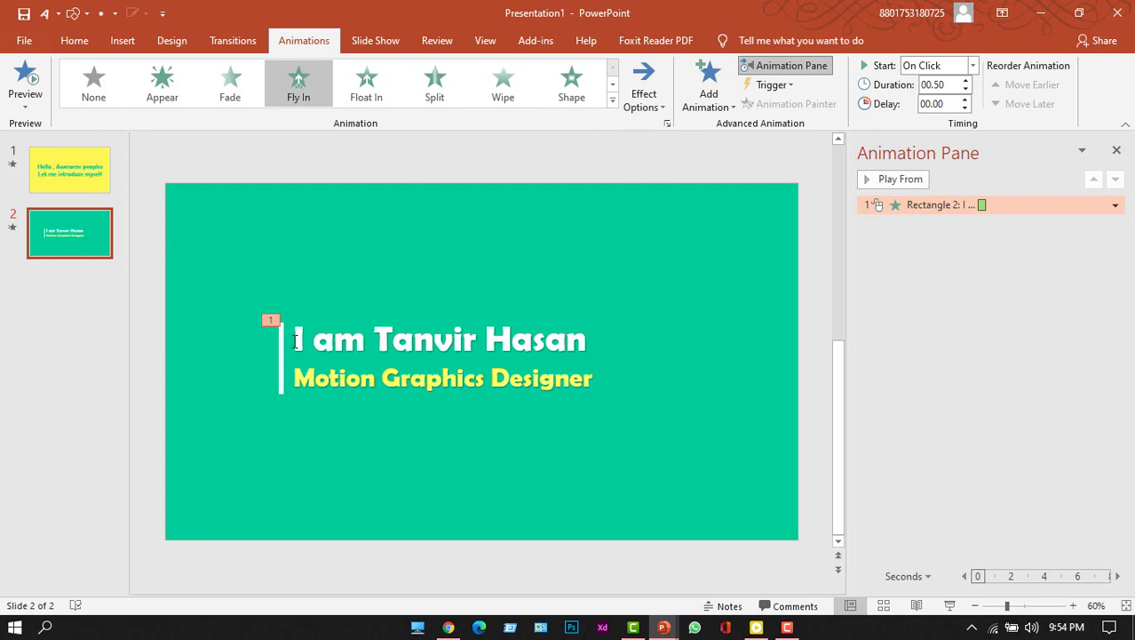
click(404, 384)
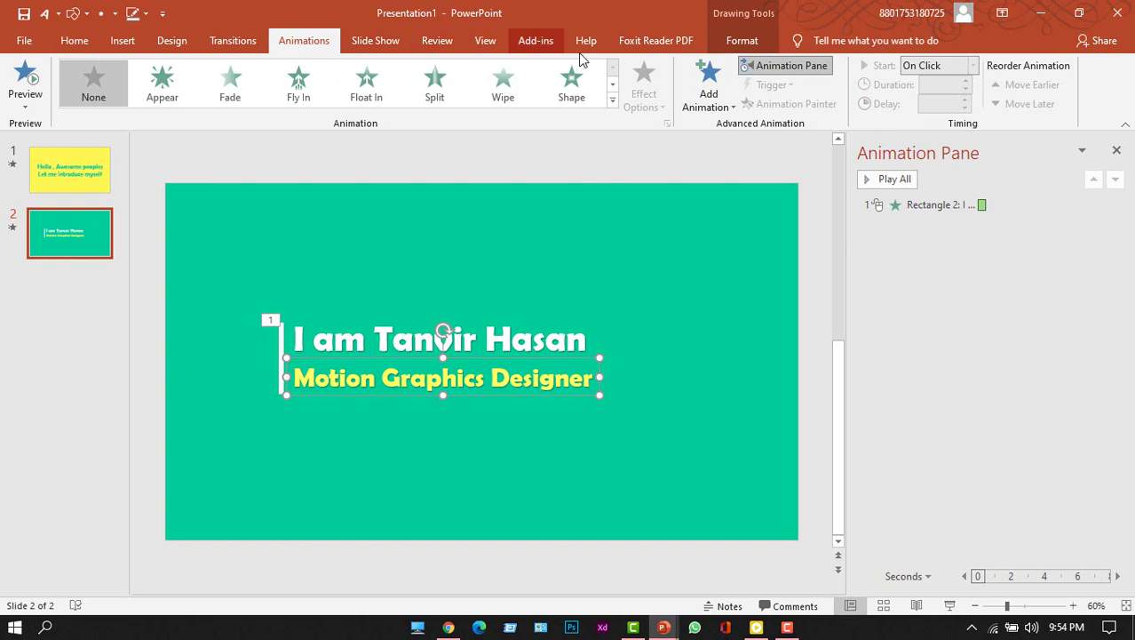
Give the 'Motion Graphics Designer' subtitle an Appear entrance animation
click(716, 93)
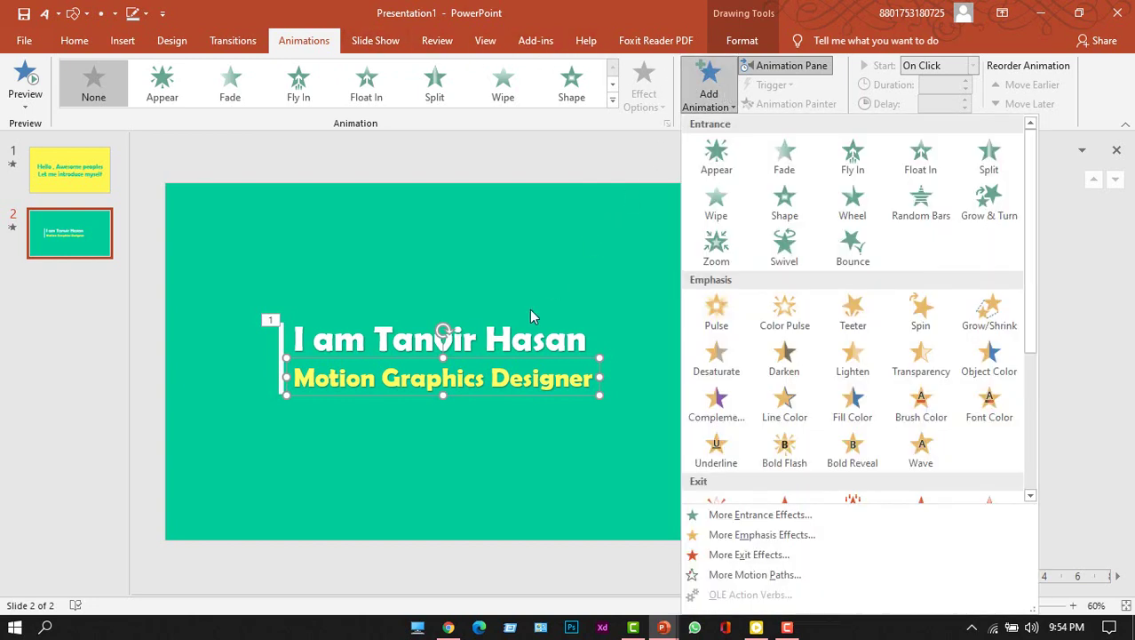
click(497, 364)
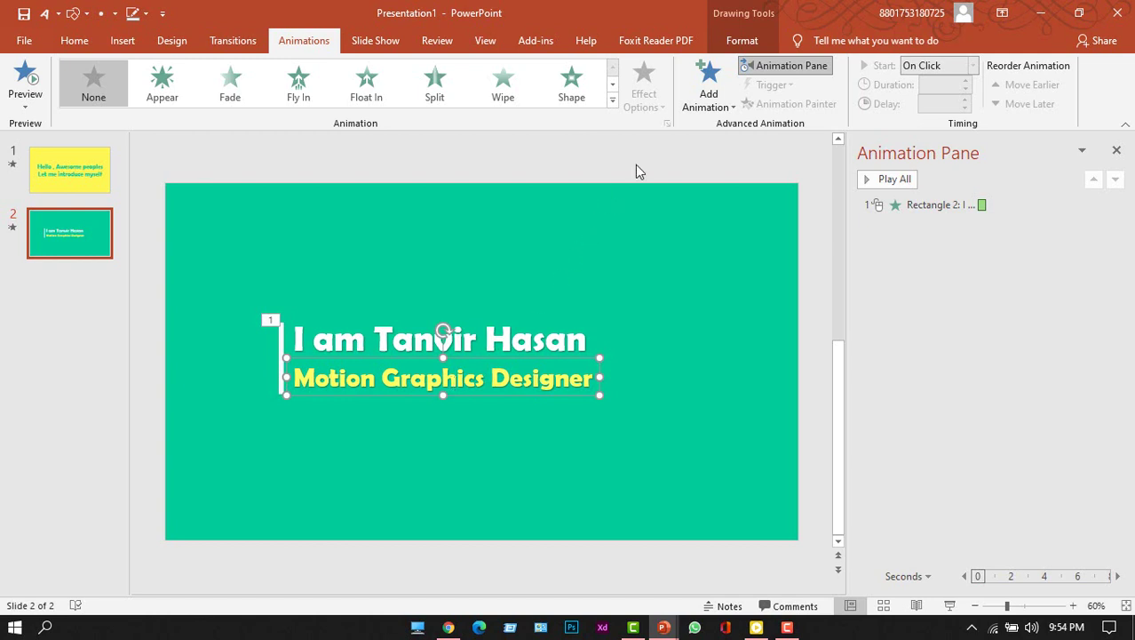
click(708, 89)
scroll(825, 373, down, 2)
scroll(824, 373, up, 3)
click(721, 175)
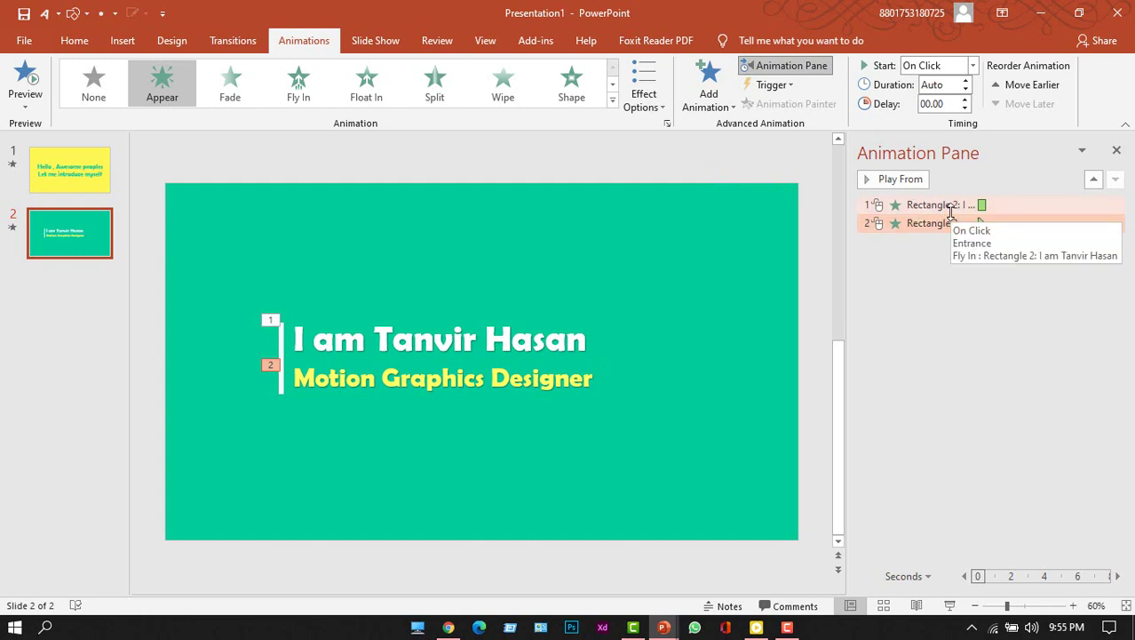
Set both text animations to start With Previous
ctrl+click(986, 205)
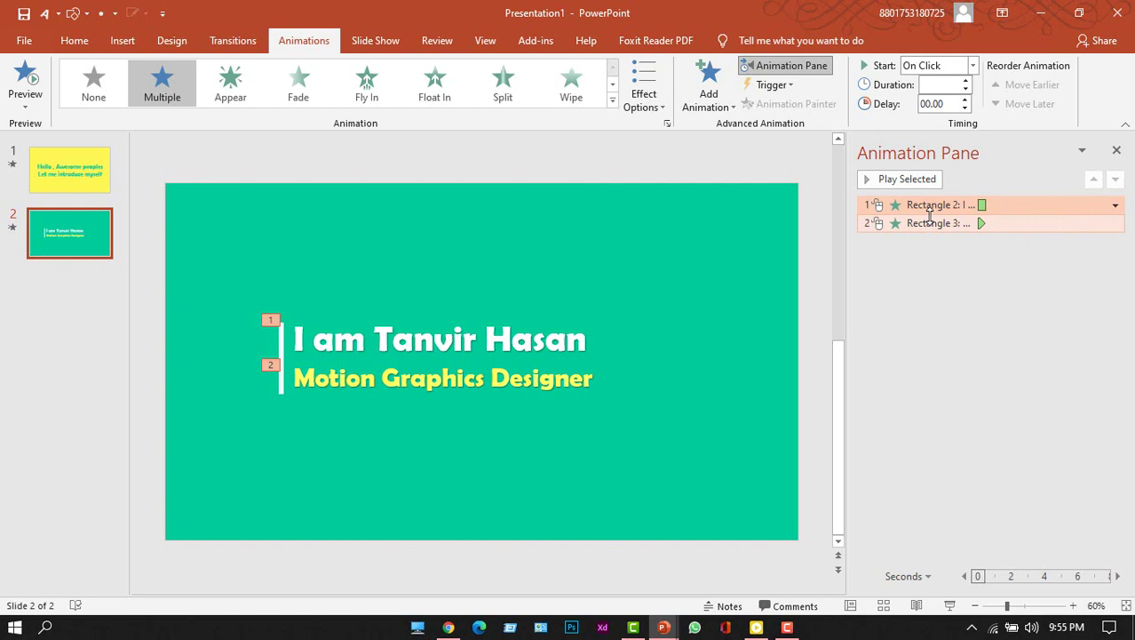
click(1114, 223)
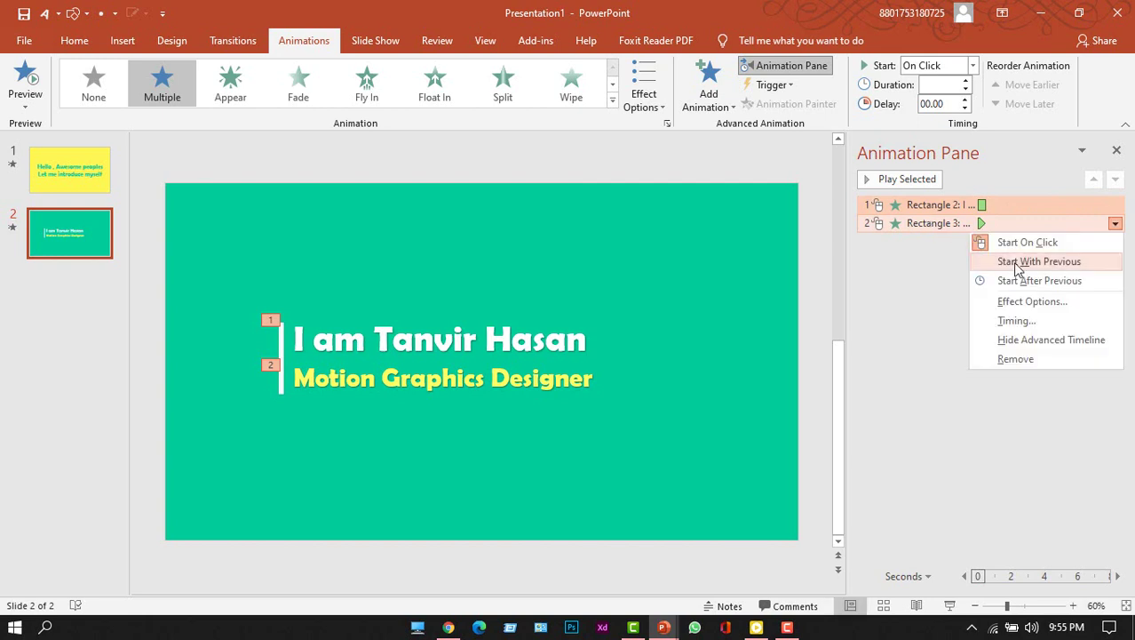
click(1017, 263)
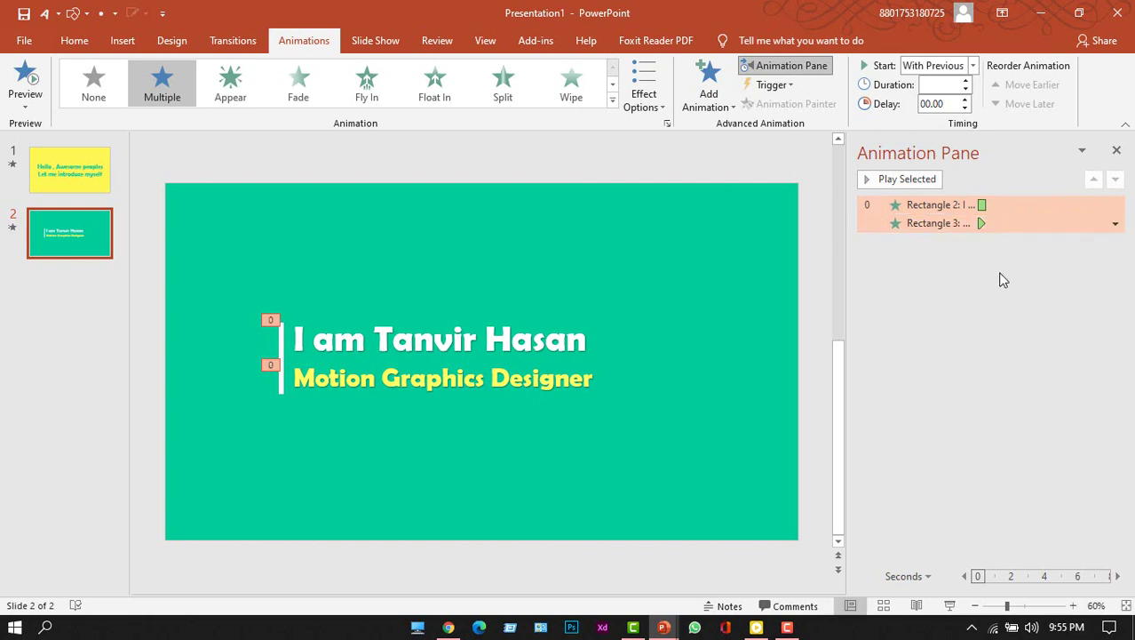
Make the subtitle's Appear effect animate by letter with a 0.05-second delay between letters
right_click(960, 223)
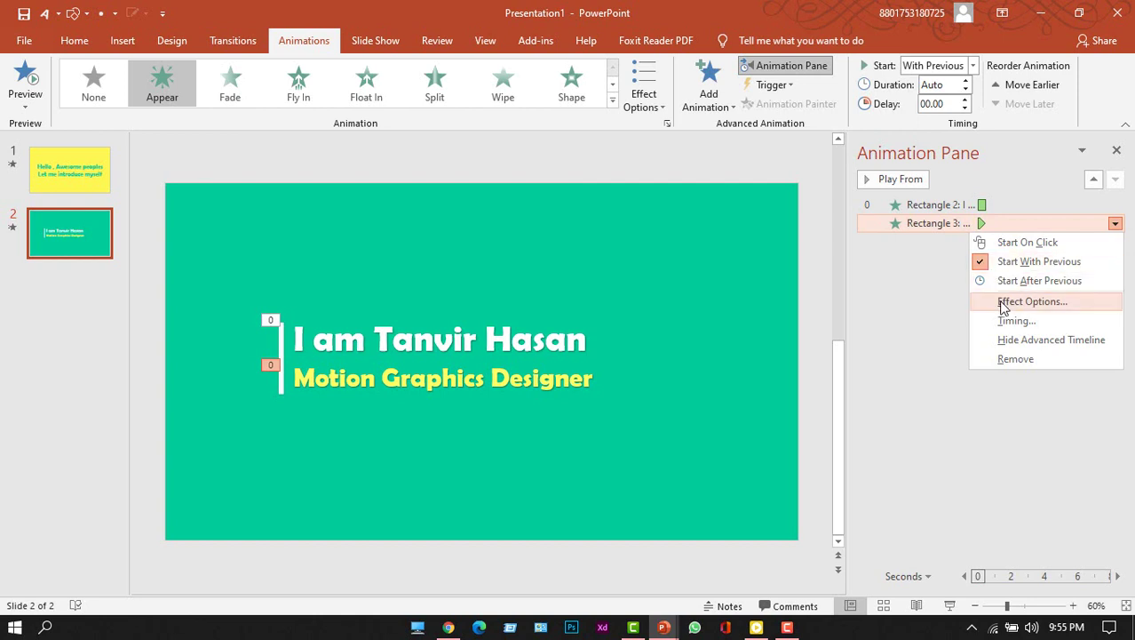
click(1012, 303)
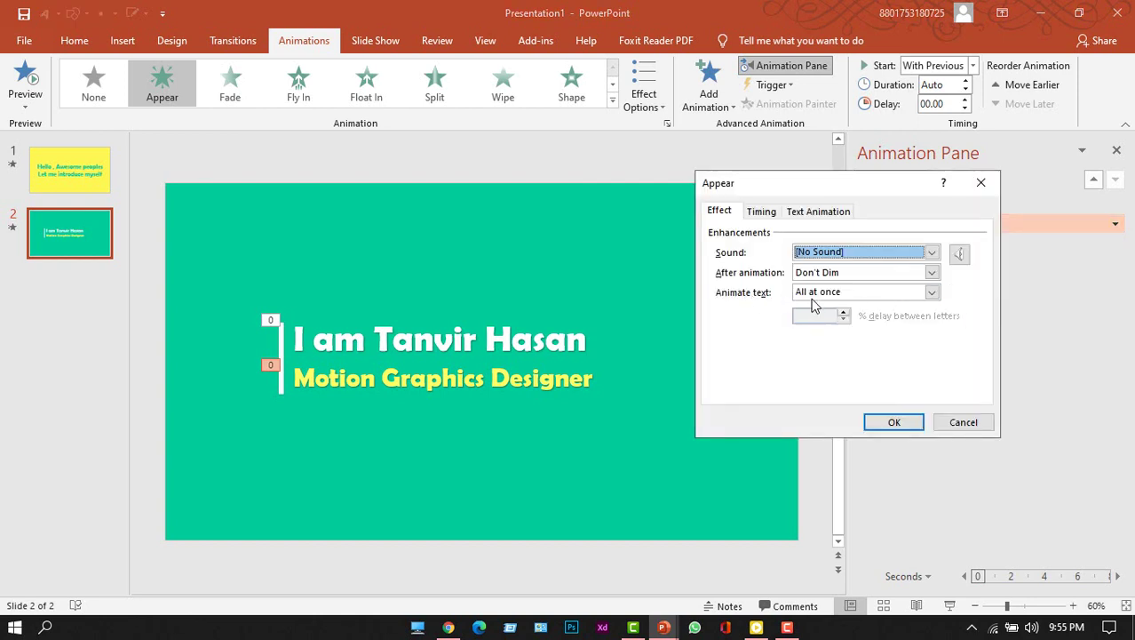
click(933, 293)
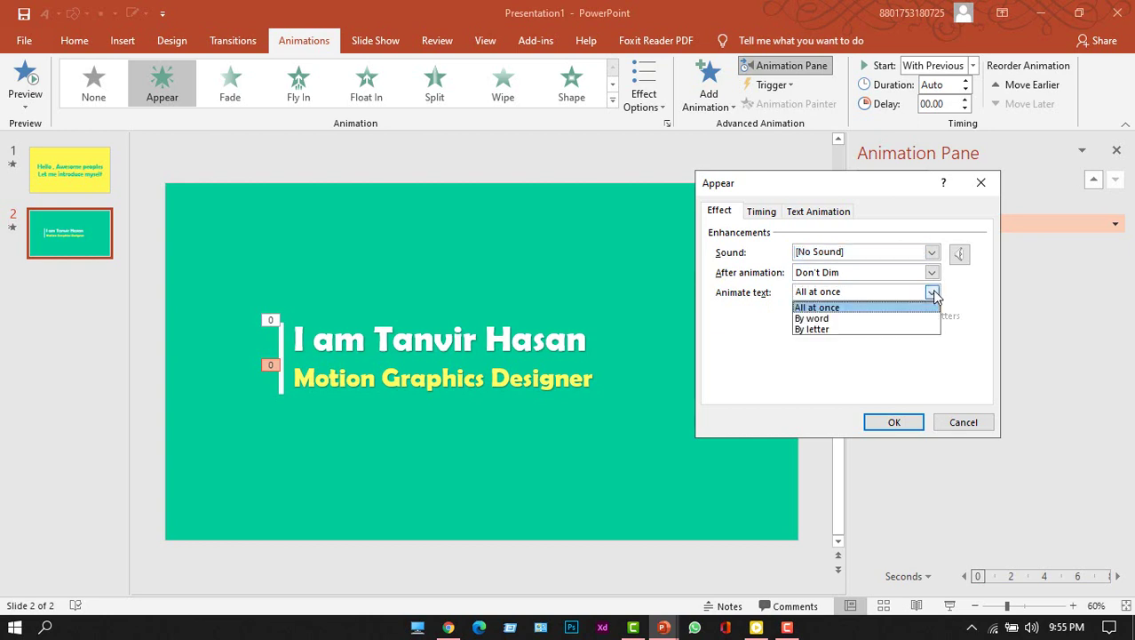
click(846, 329)
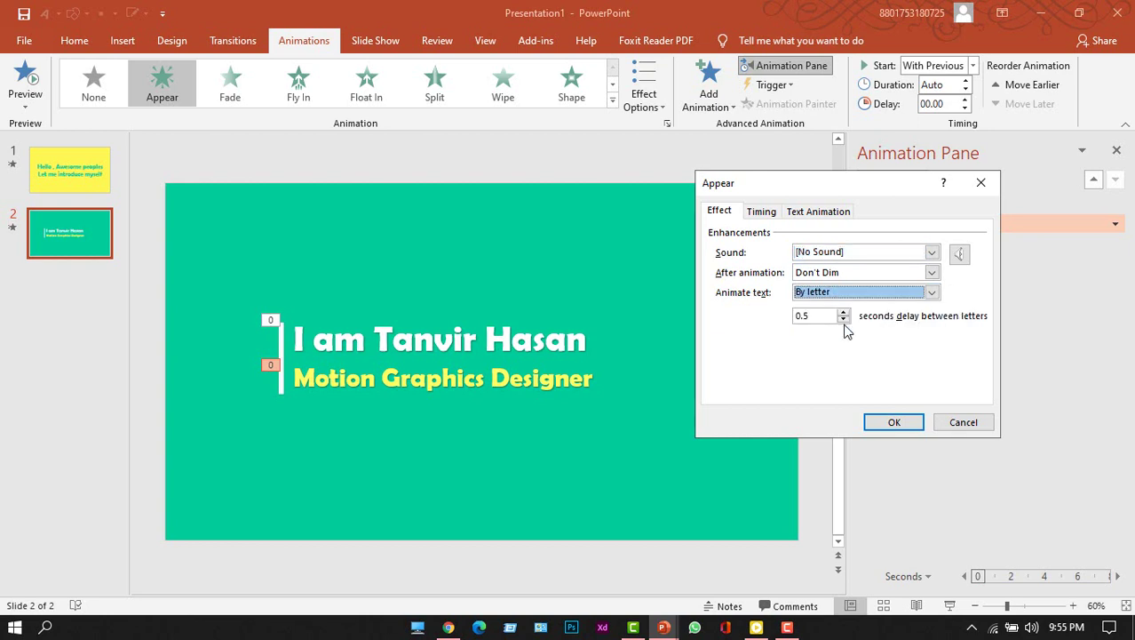
click(818, 315)
drag(819, 316, 799, 318)
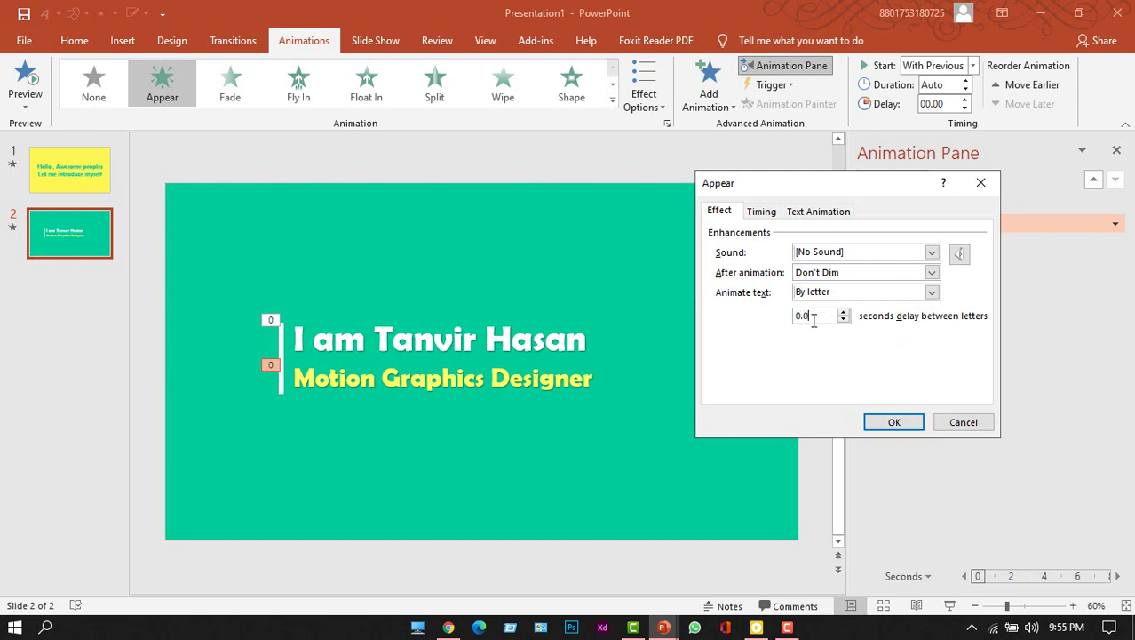
text(0.05)
click(902, 423)
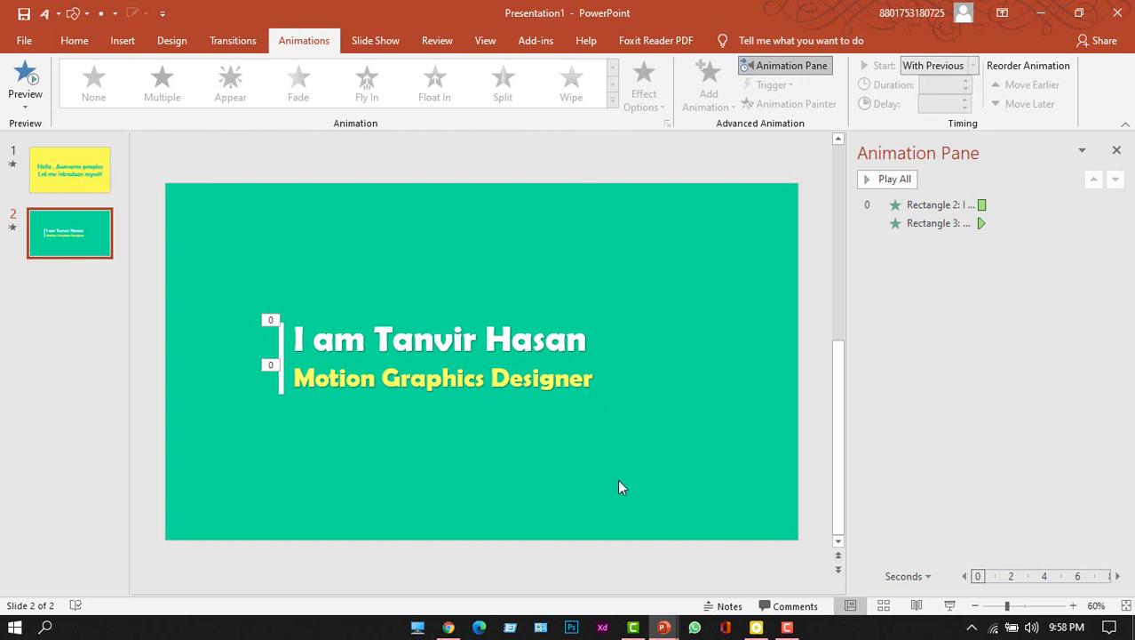
mouse_move(664, 624)
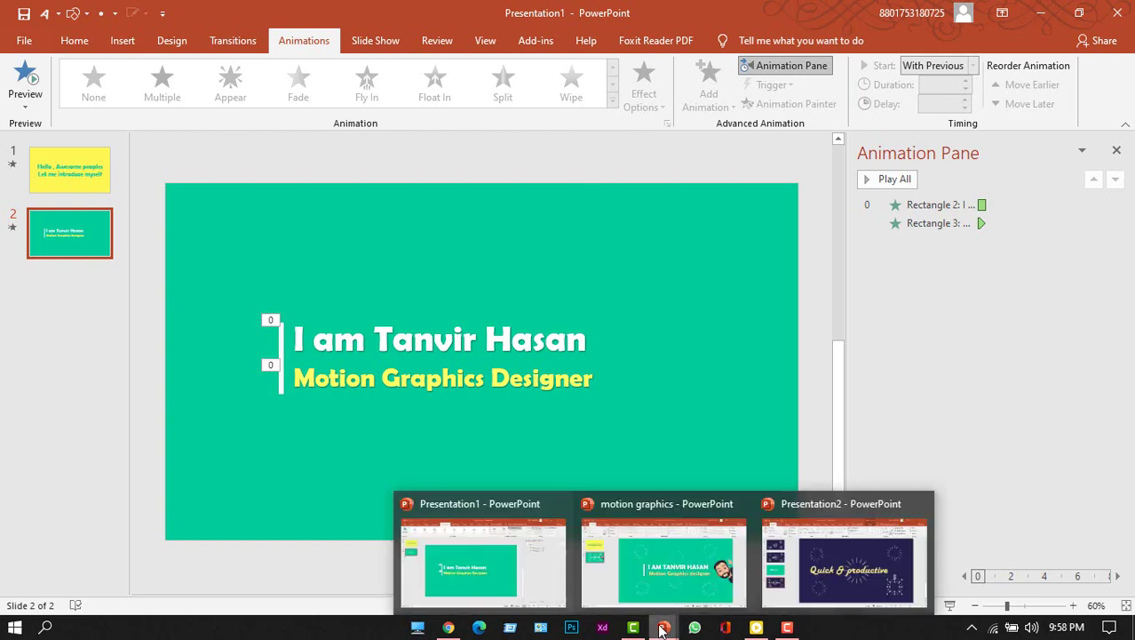
click(801, 574)
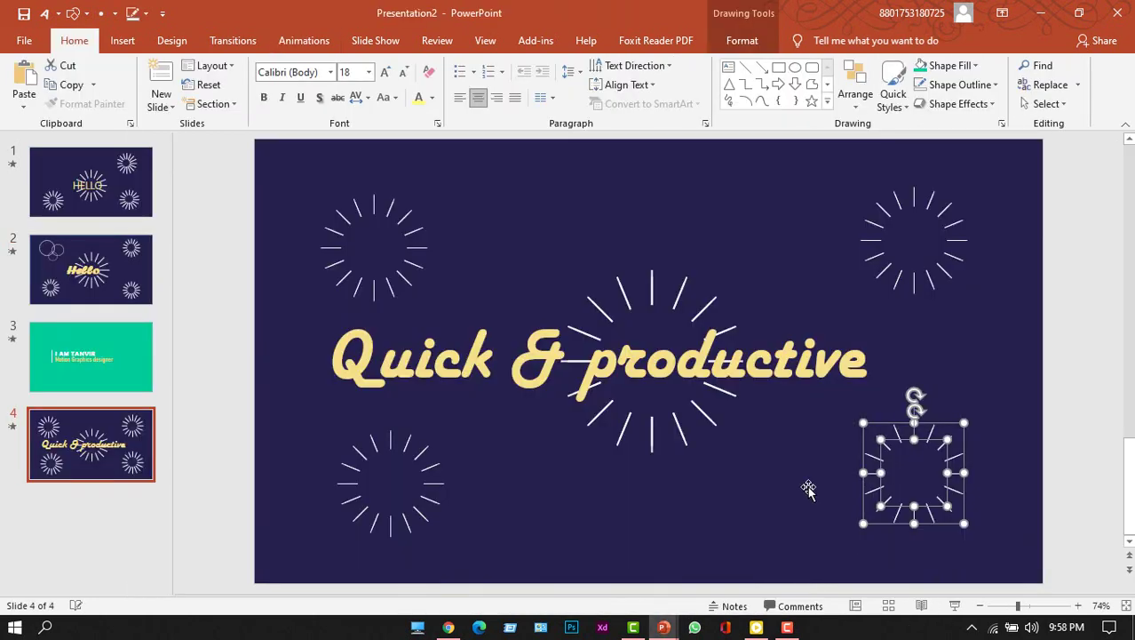
shift+click(902, 247)
shift+click(421, 252)
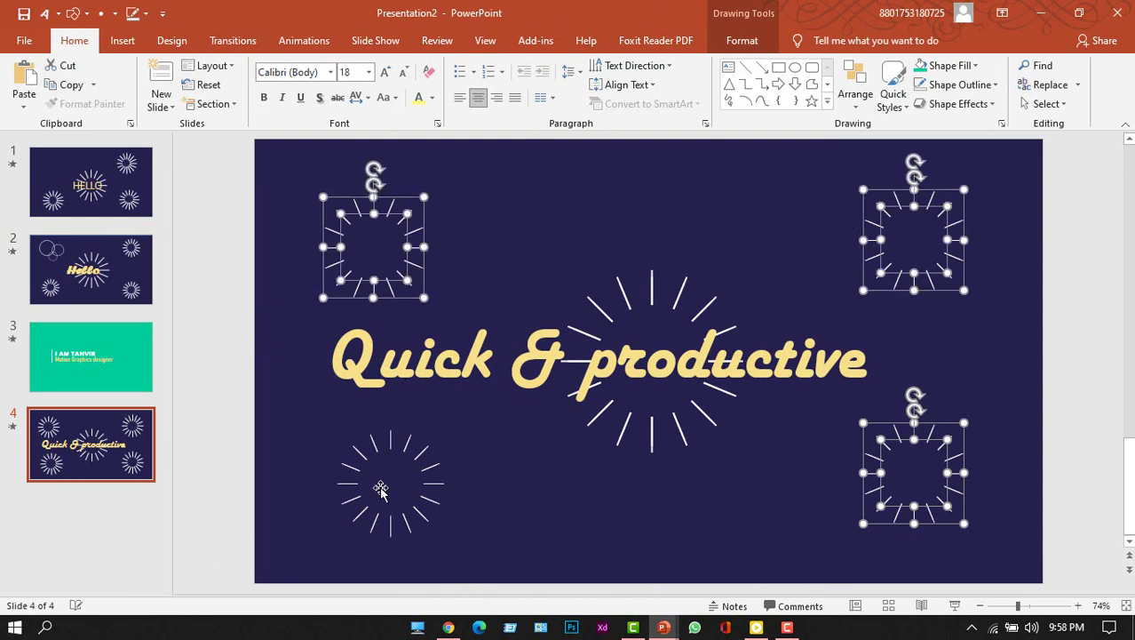
shift+click(421, 481)
shift+click(430, 482)
shift+click(446, 477)
shift+click(428, 479)
shift+click(431, 476)
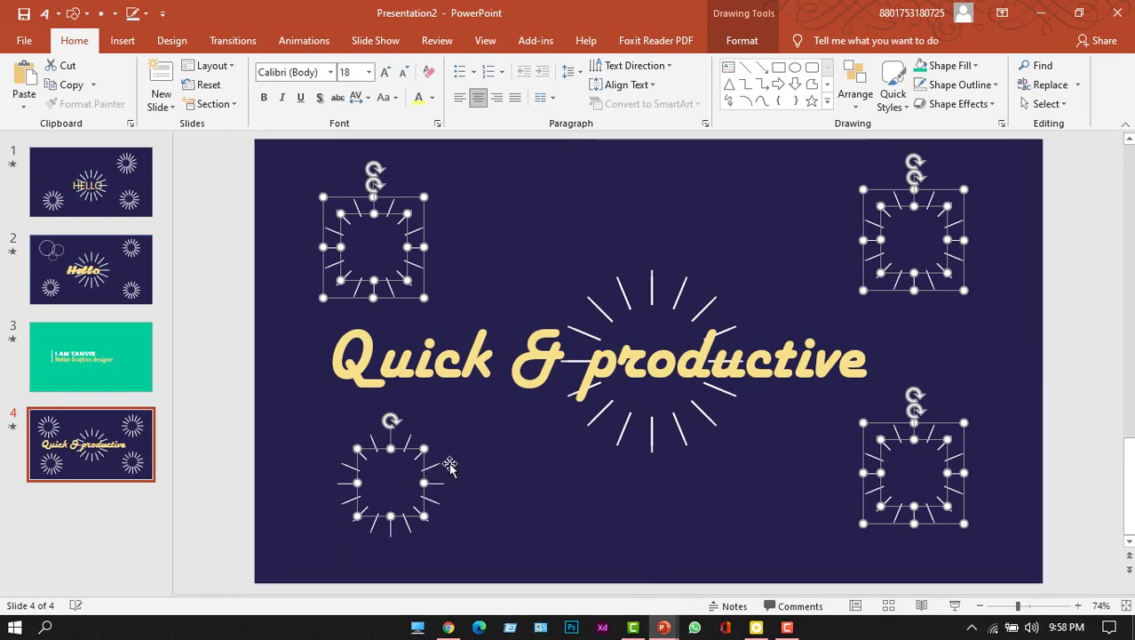
shift+click(431, 463)
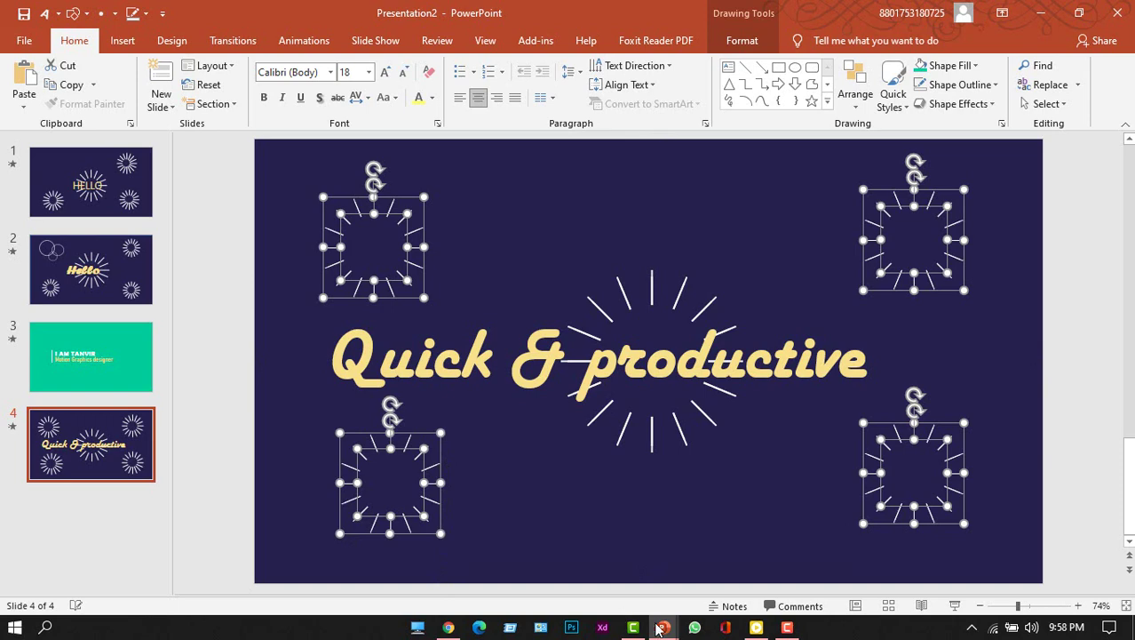
mouse_move(668, 629)
click(515, 575)
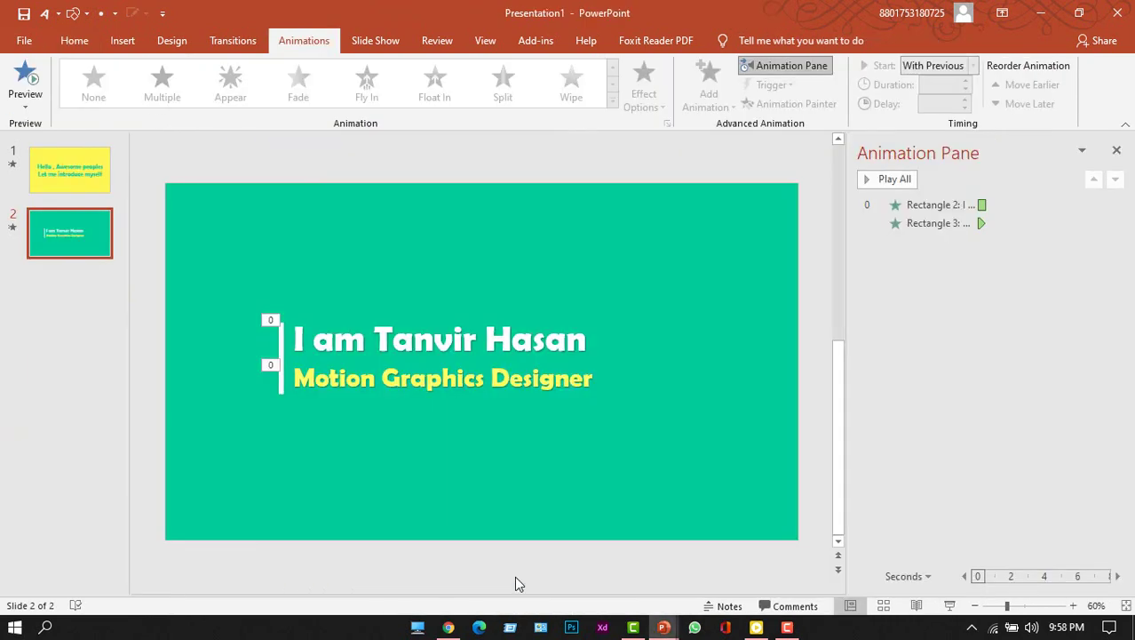
Paste the four starbursts onto the green slide and select their four centre ovals
key(ctrl+v)
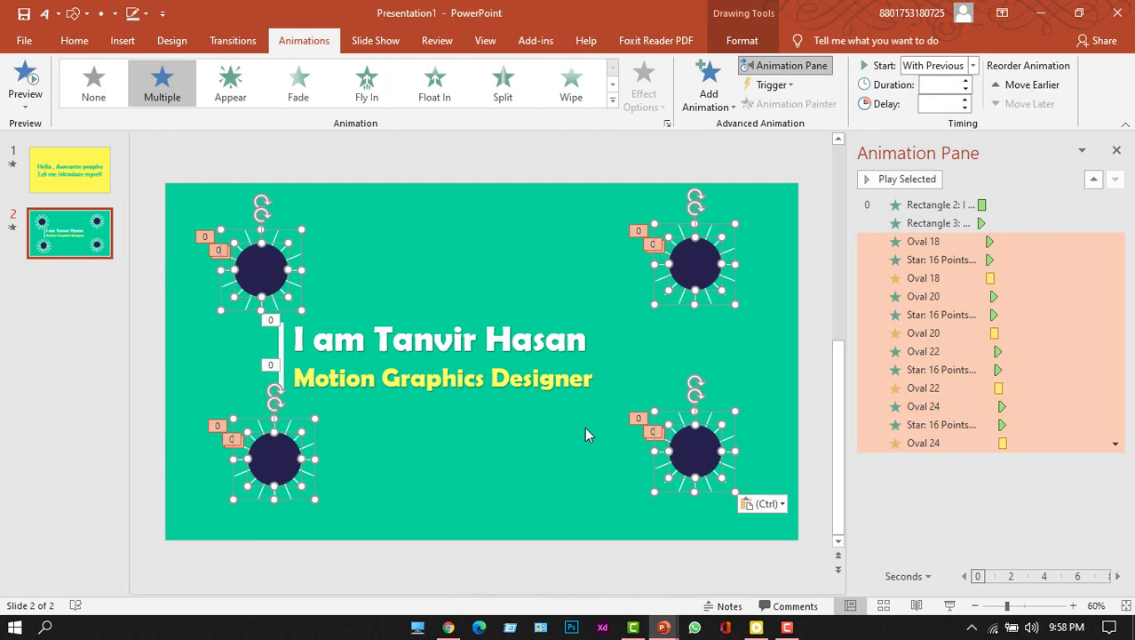
click(531, 549)
click(689, 423)
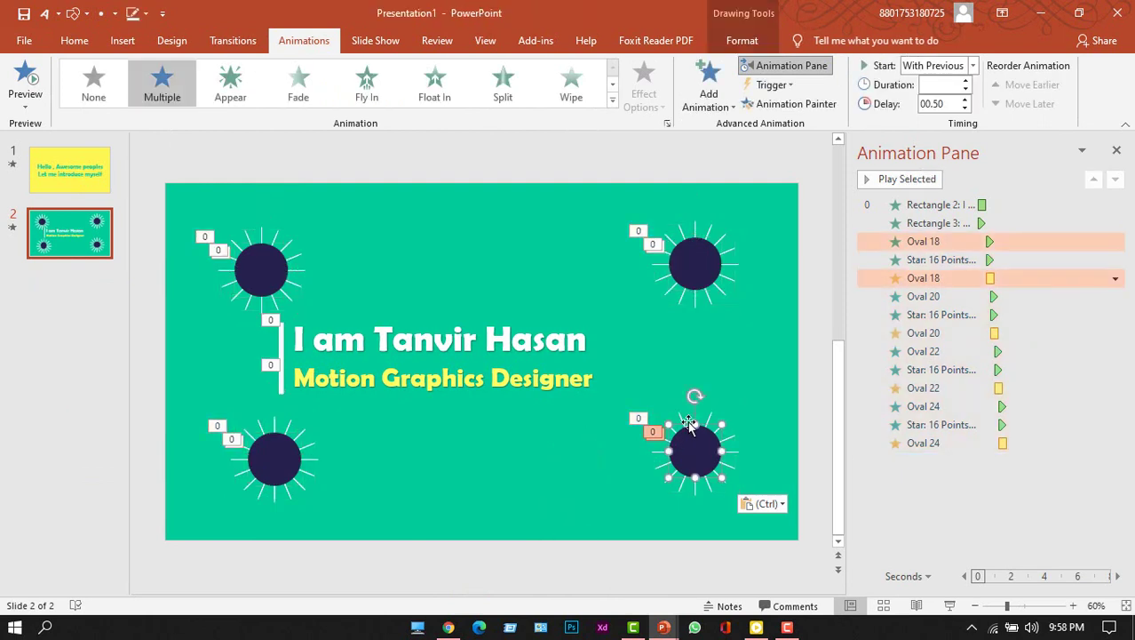
shift+click(689, 267)
shift+click(258, 270)
shift+click(275, 457)
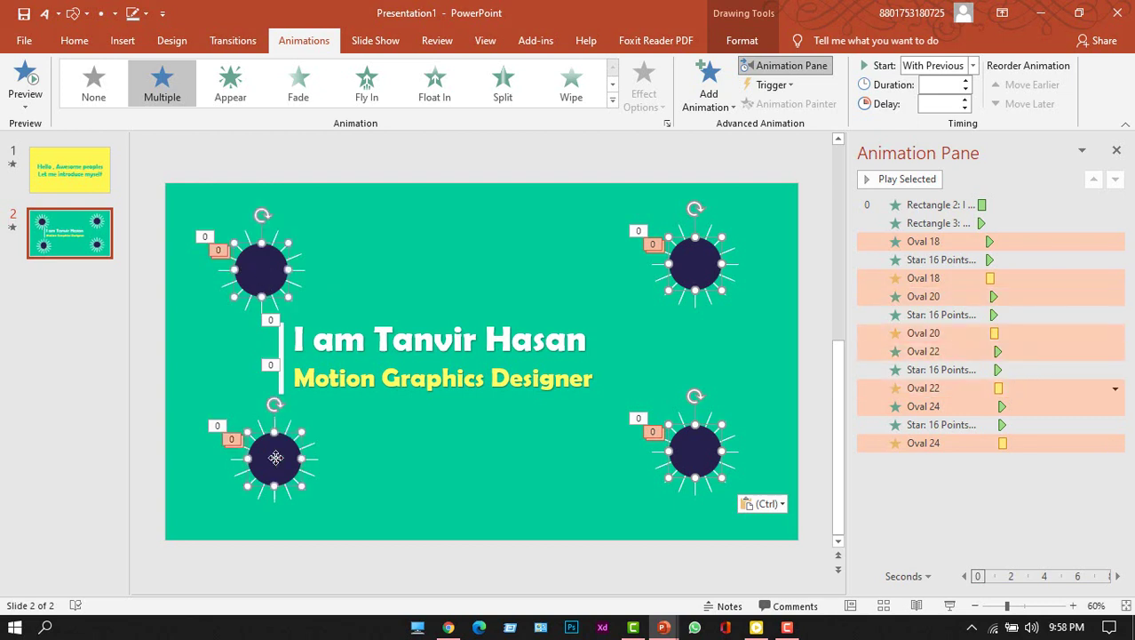
Set the four centre ovals to no fill
right_click(275, 458)
click(328, 489)
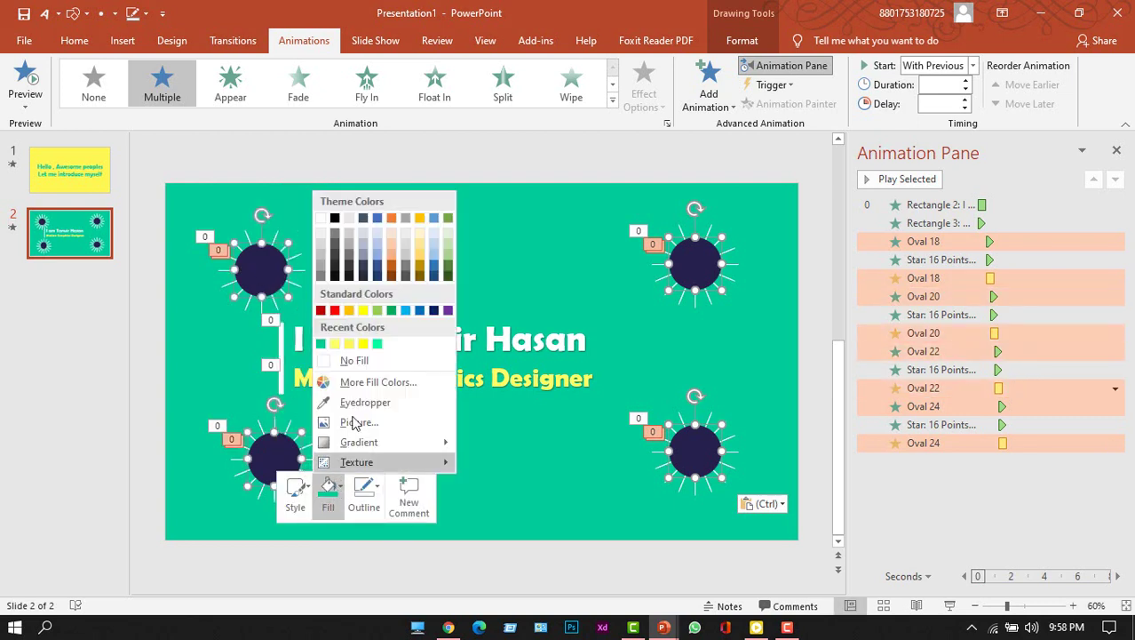
click(354, 360)
click(667, 258)
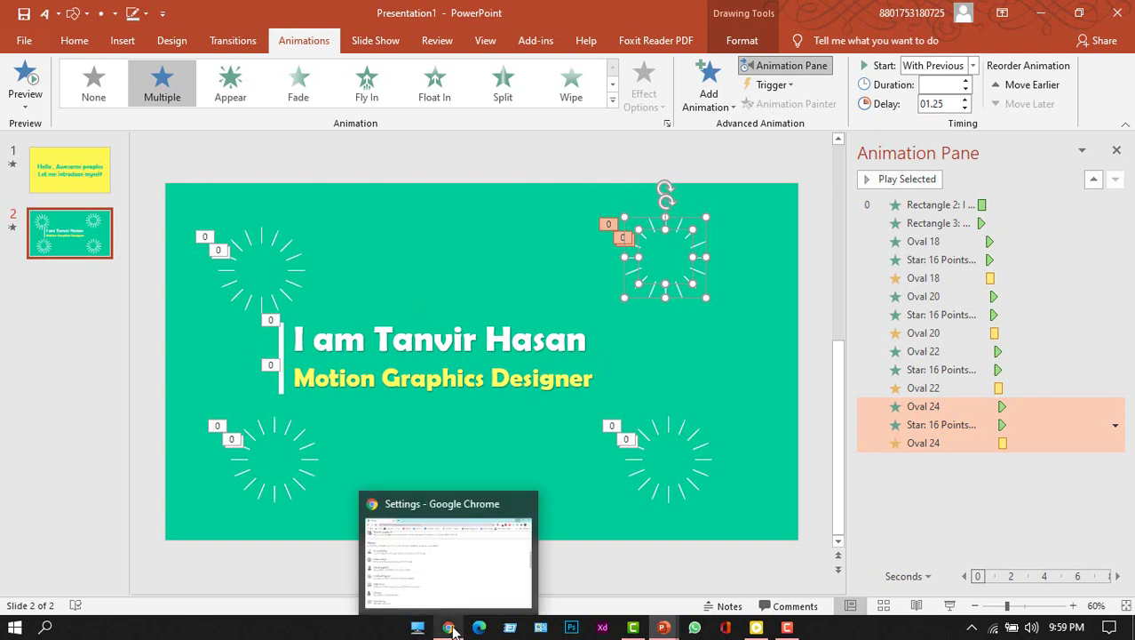
Insert the waving cartoon avatar image from this computer onto the green slide
click(117, 43)
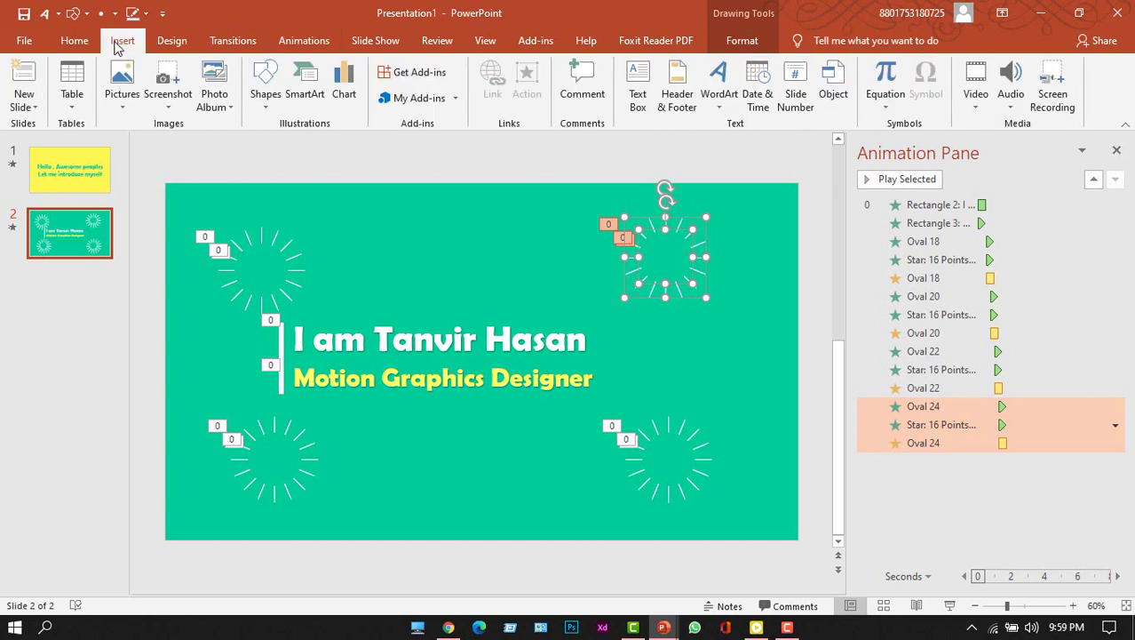
click(122, 89)
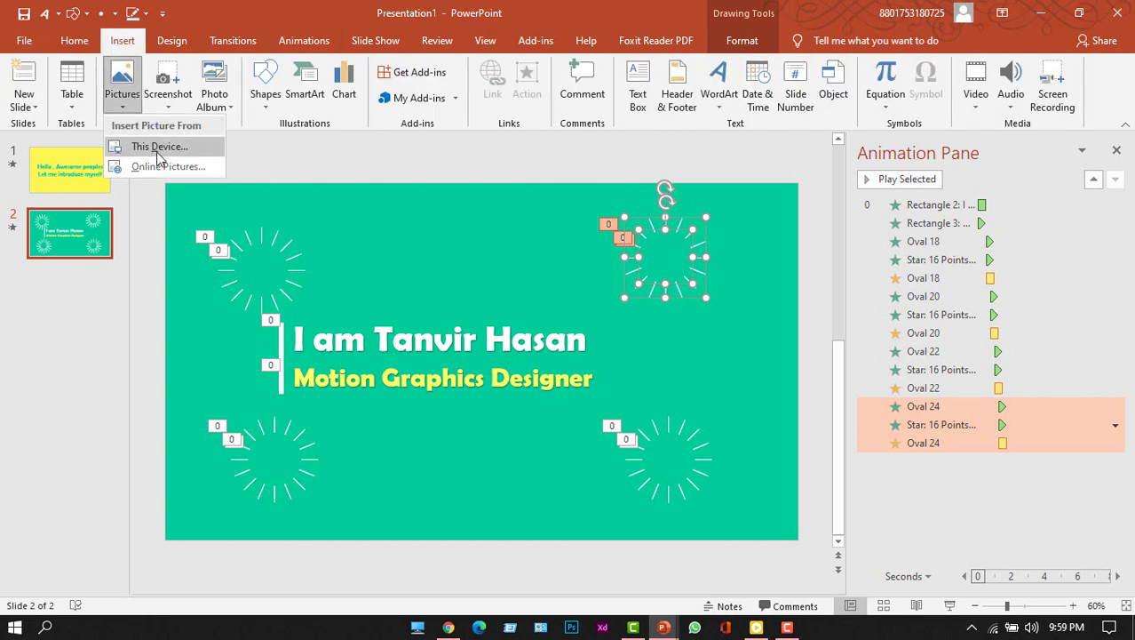
key(Escape)
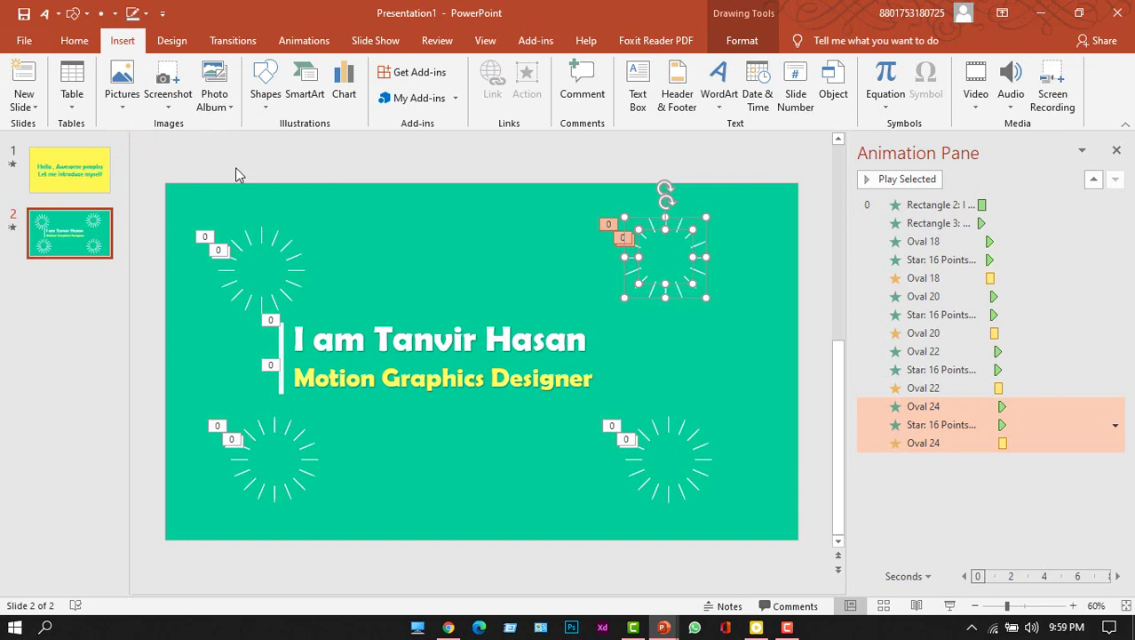
click(201, 268)
click(415, 372)
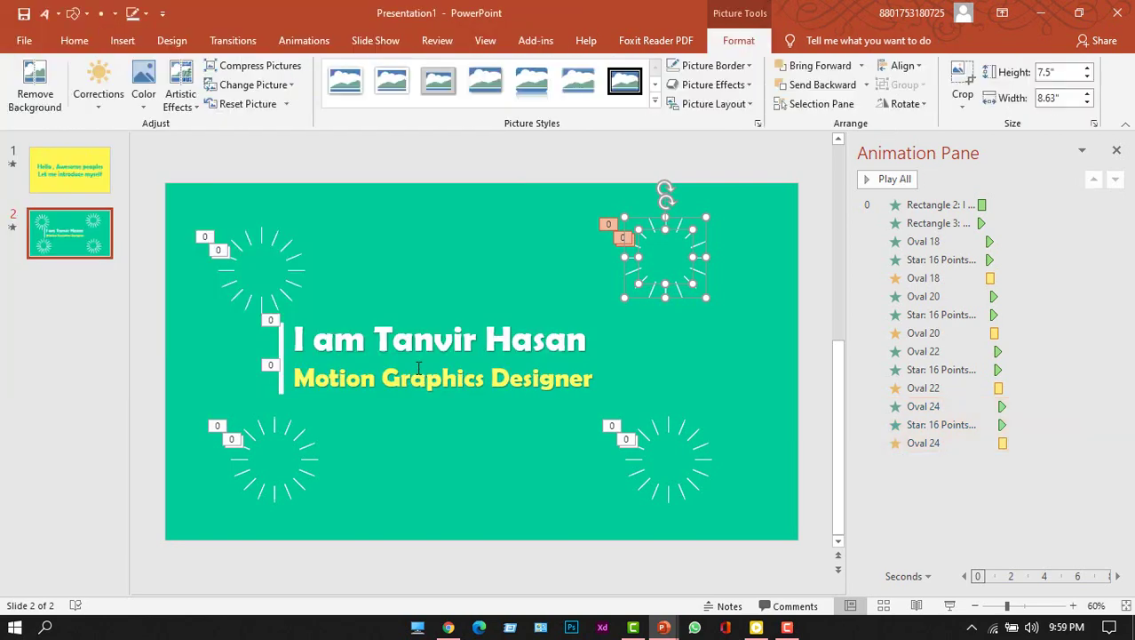
Shrink the avatar to 3.06 by 3.52 inches, flip it horizontally, and move it to the right edge
drag(684, 184, 427, 382)
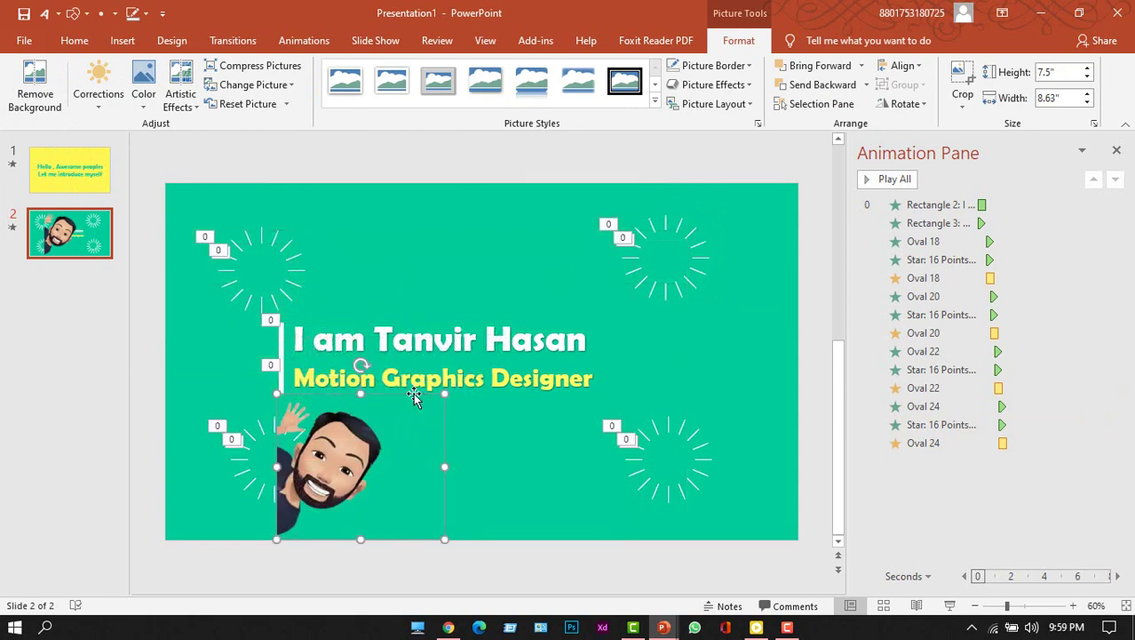
click(922, 105)
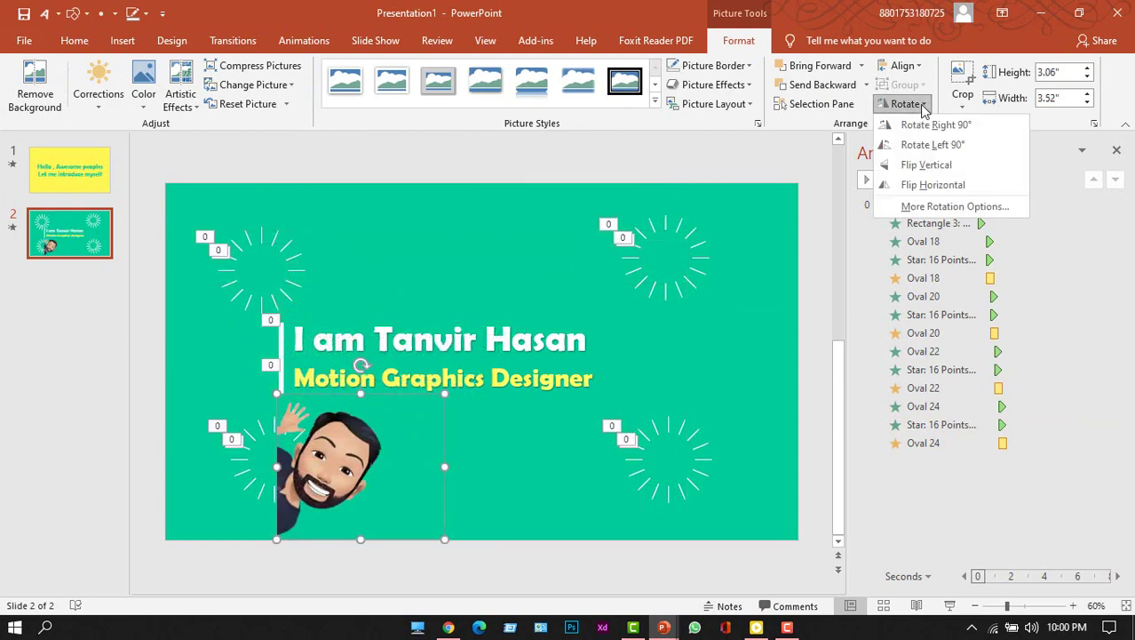
click(922, 185)
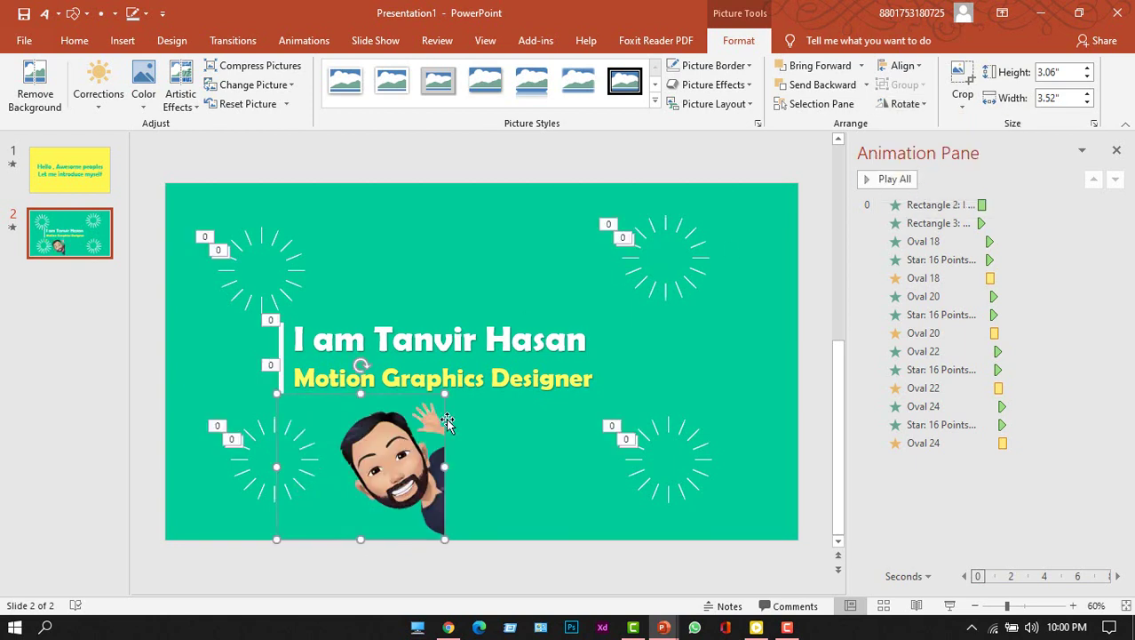
drag(388, 491, 736, 364)
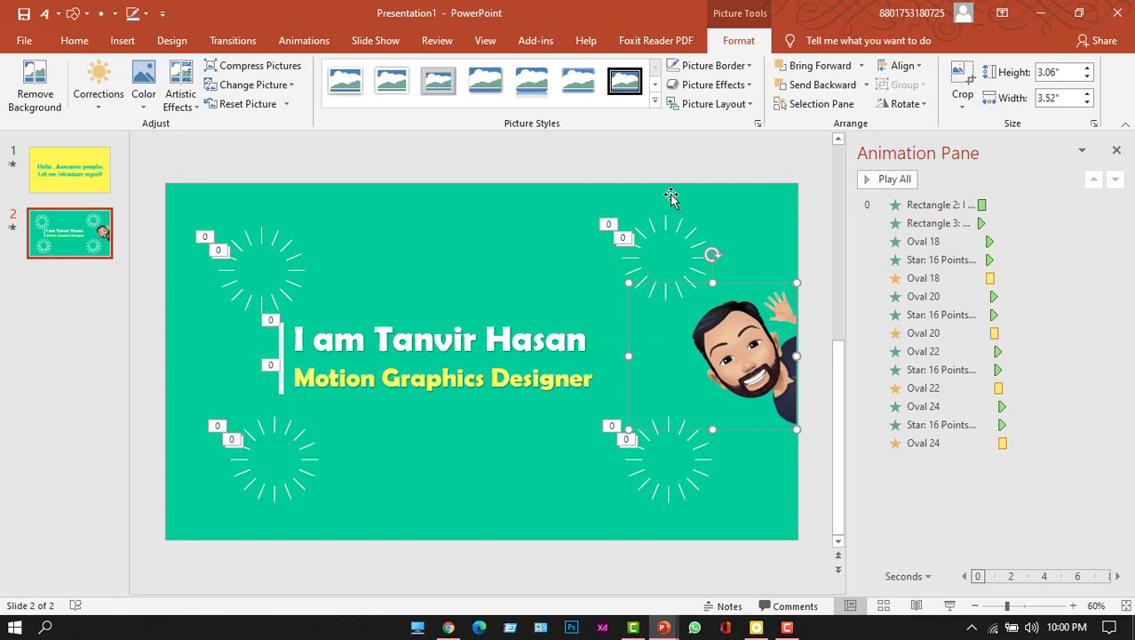
click(304, 40)
click(708, 82)
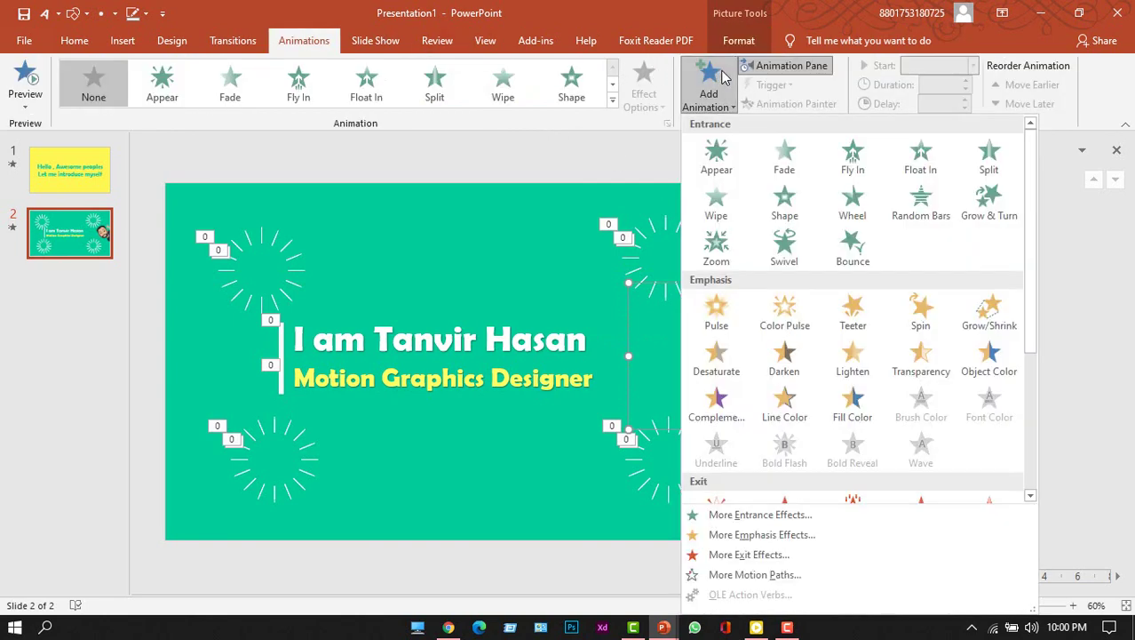
Give the avatar a Fly In entrance from the right
click(835, 153)
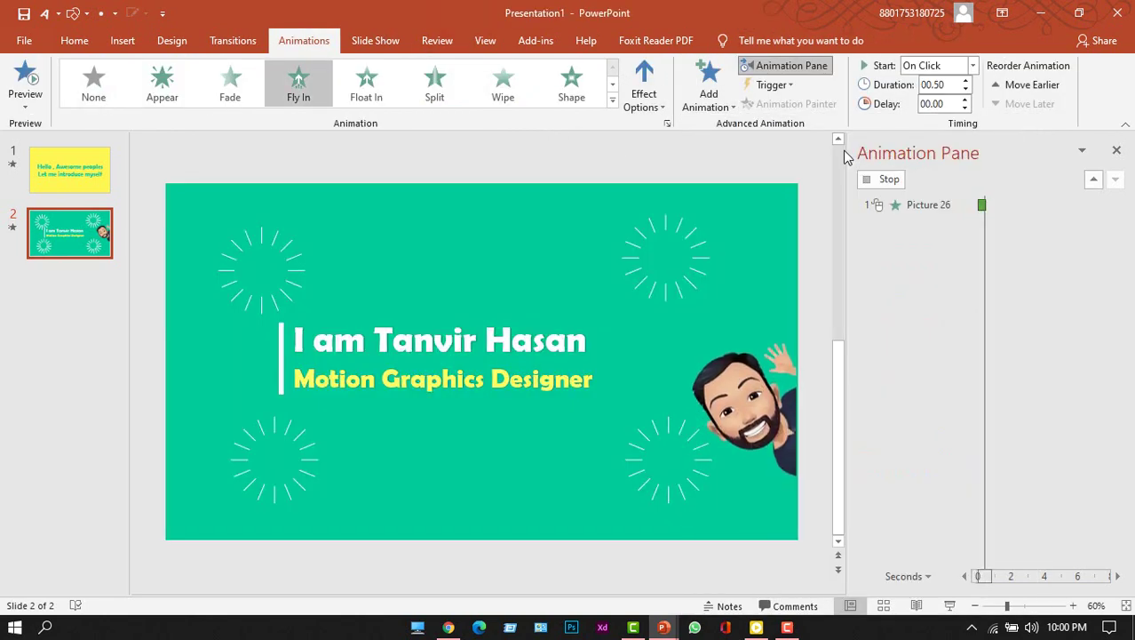
click(656, 102)
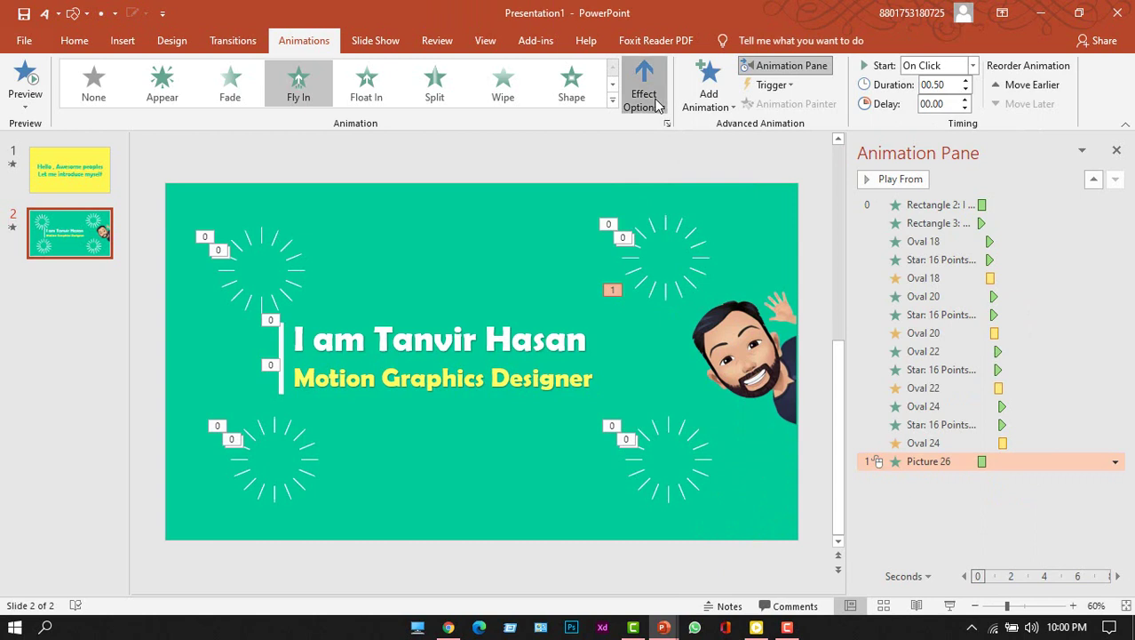
click(696, 371)
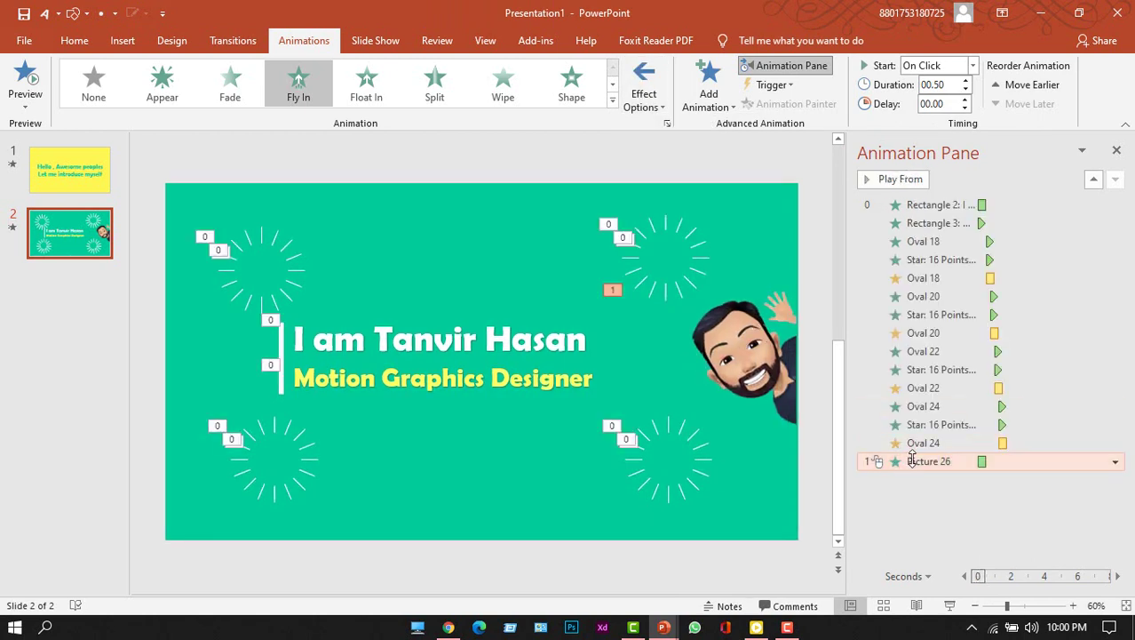
Start the Picture 26 effect With Previous and reorder it right after Rectangle 3
right_click(913, 463)
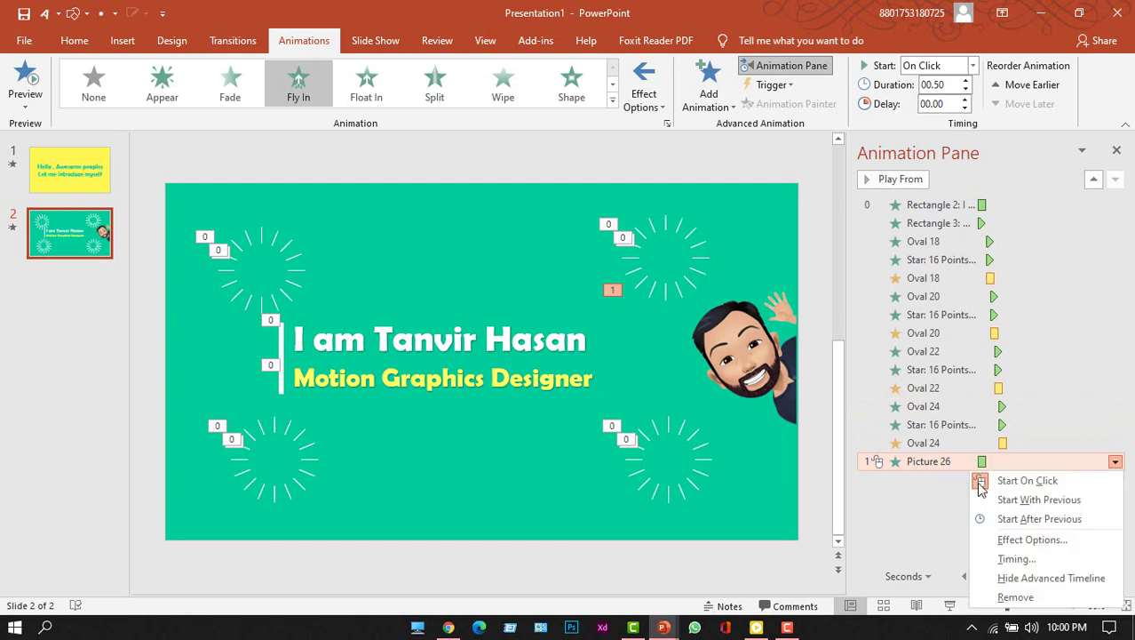
click(1031, 499)
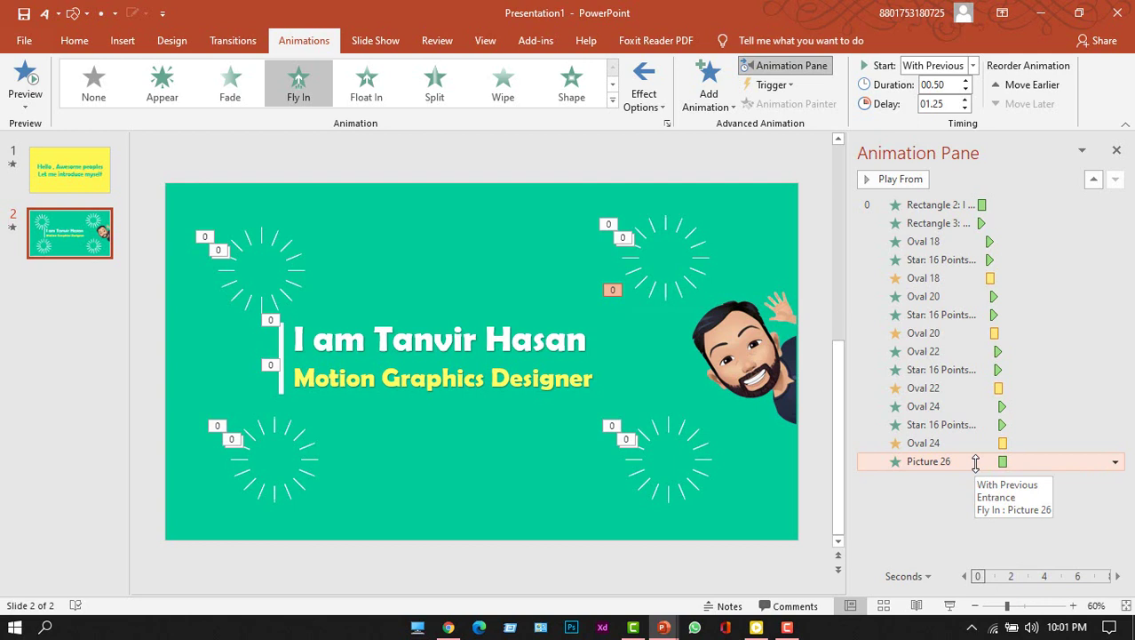
drag(975, 463, 974, 246)
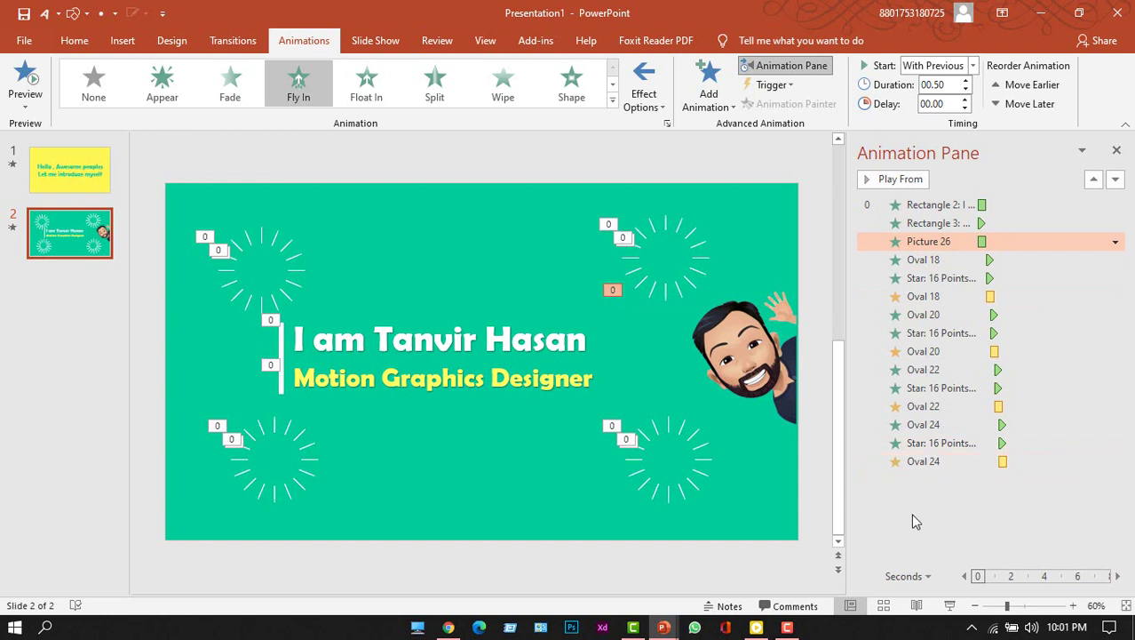
click(889, 180)
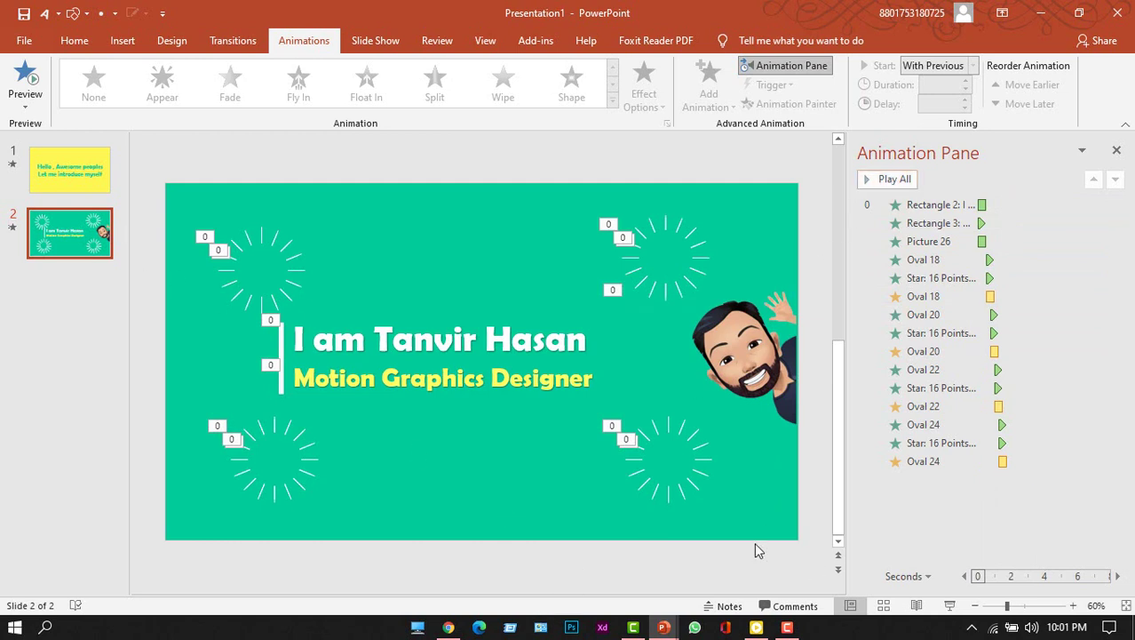
click(105, 186)
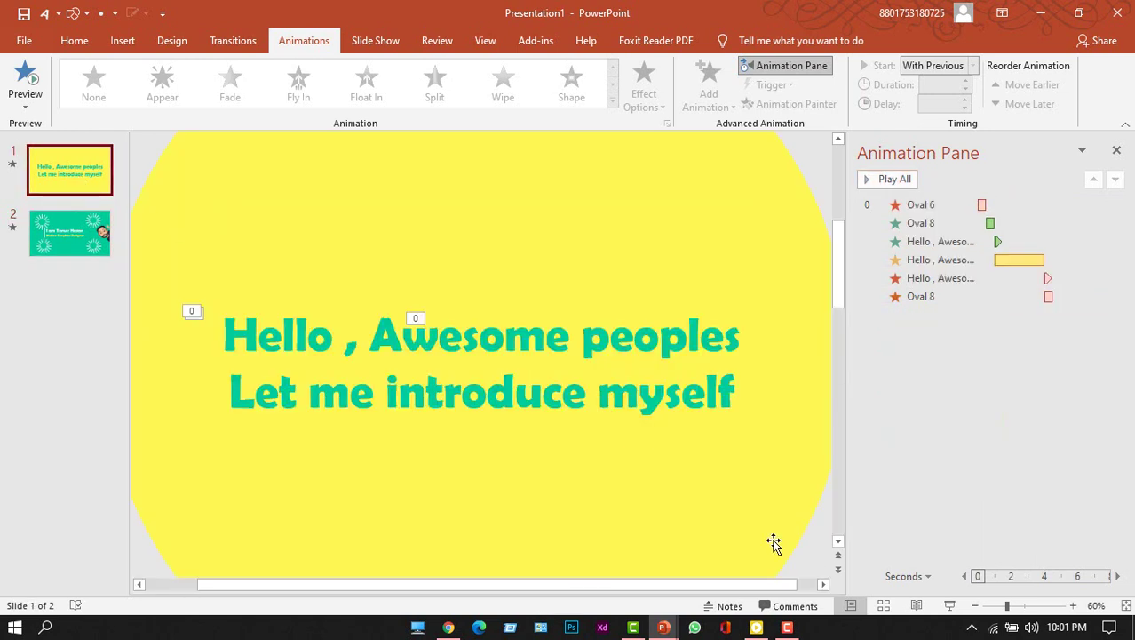
click(951, 606)
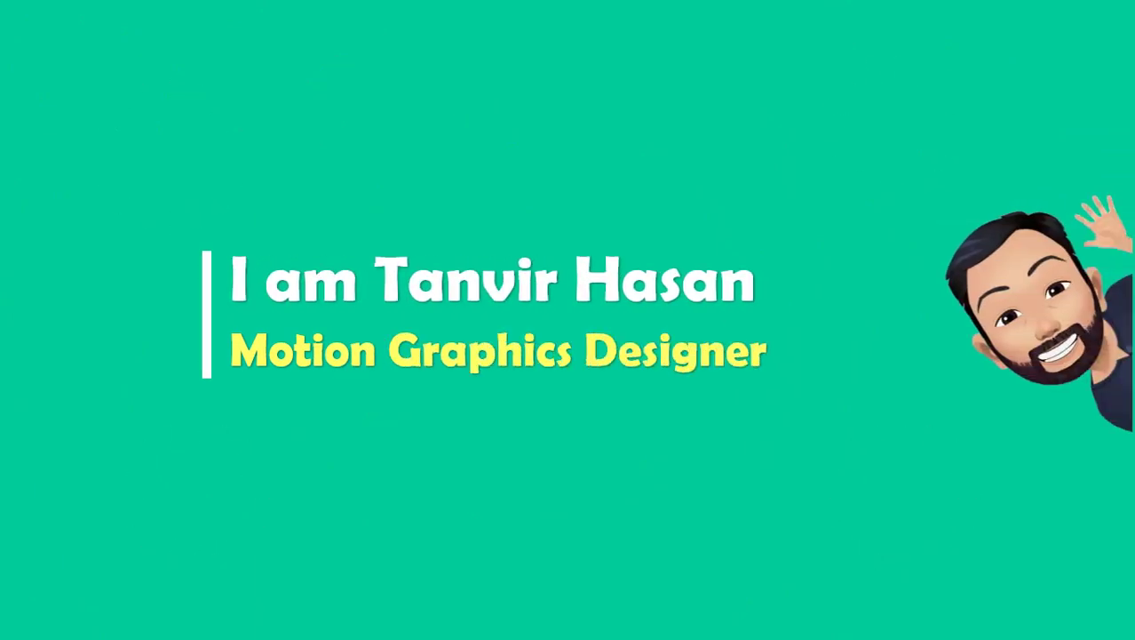
key(Escape)
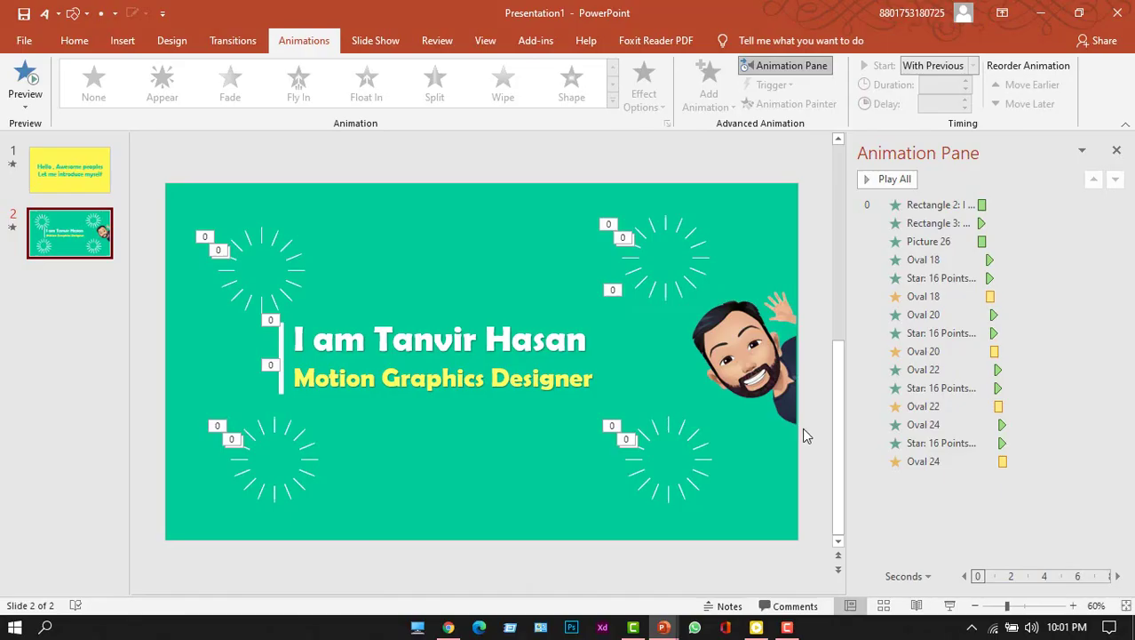
Export a Full HD (1080p) video as Presentation1.mp4 into intermediate > New folder
click(24, 42)
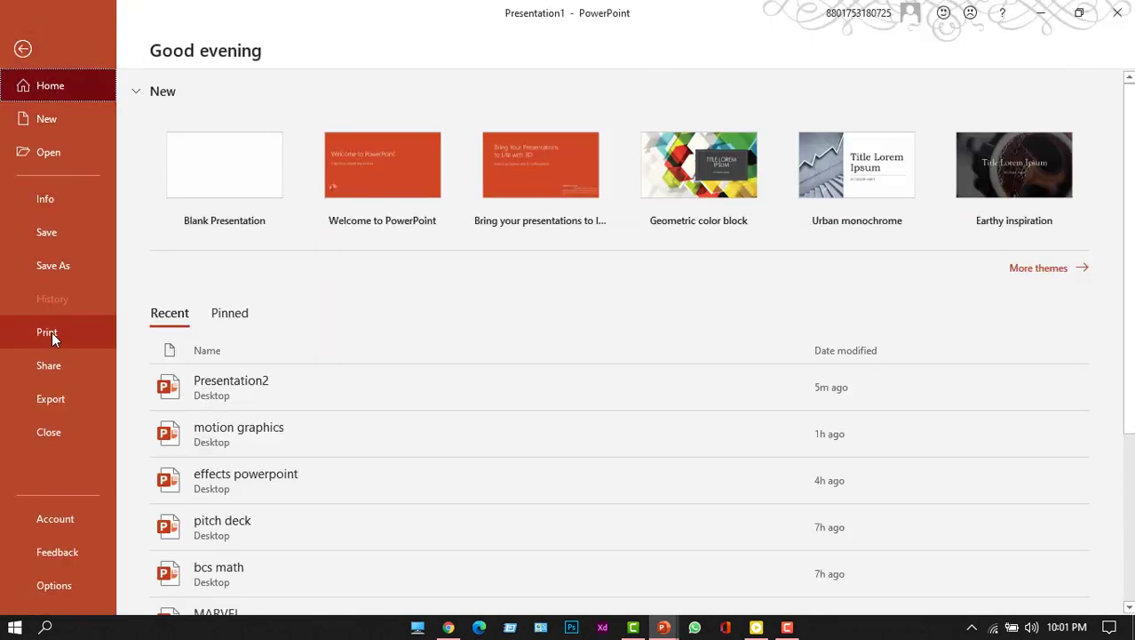
click(55, 398)
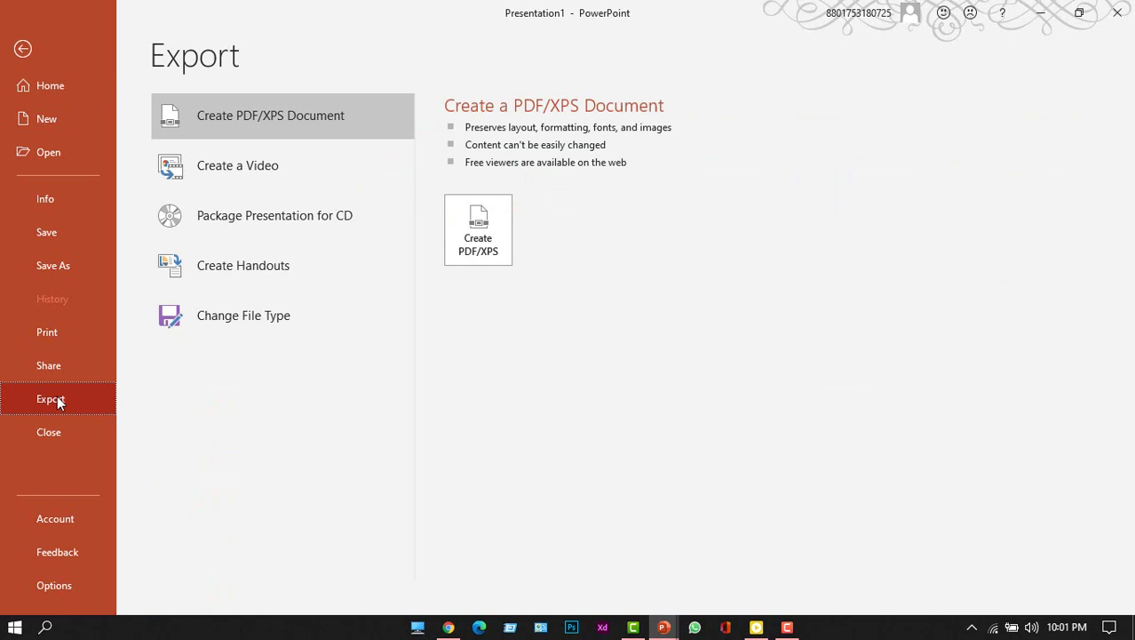
click(242, 168)
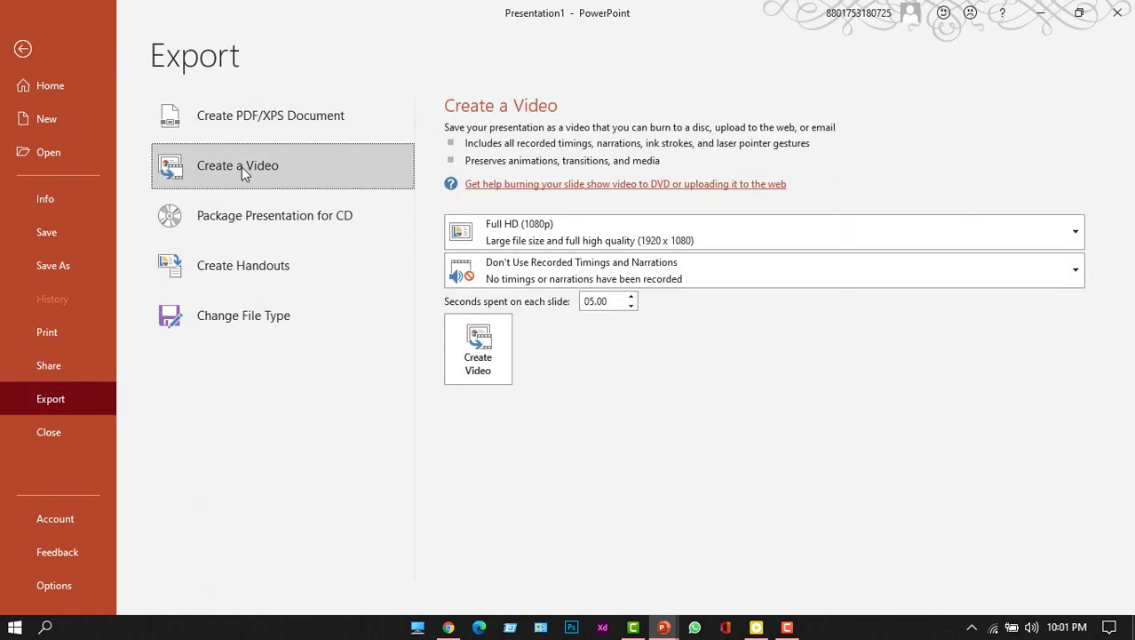
click(478, 364)
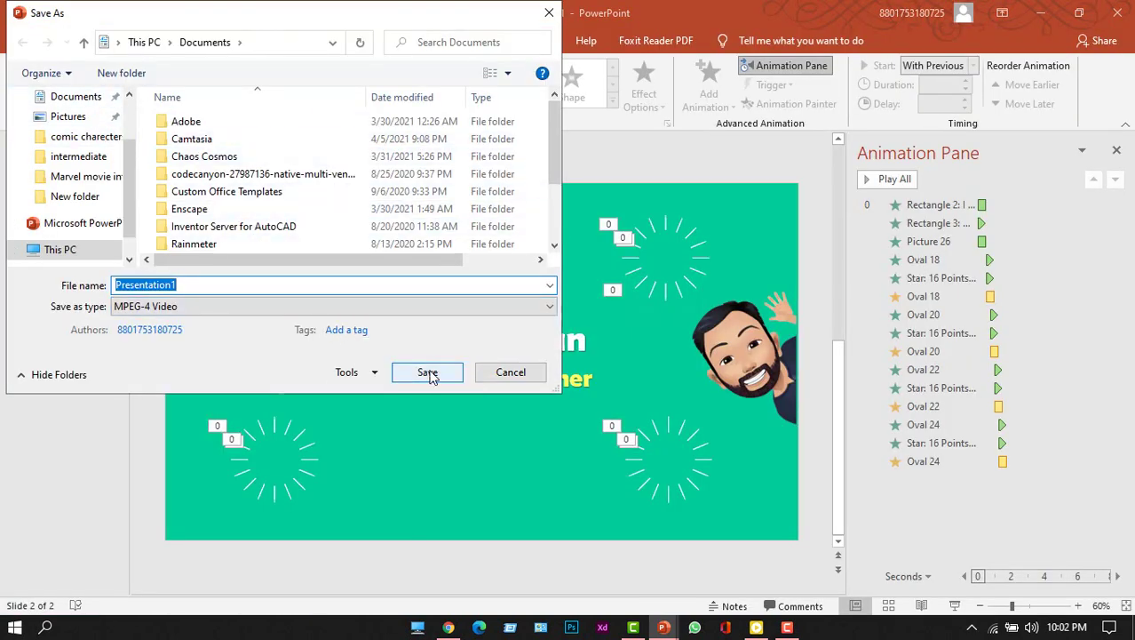
click(108, 198)
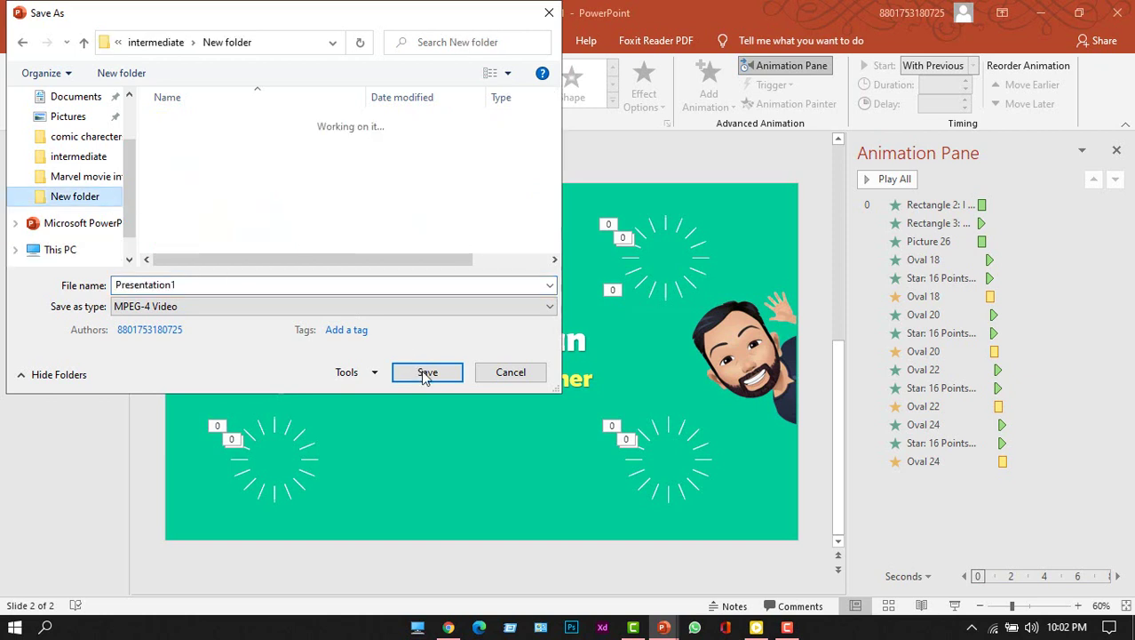
click(424, 373)
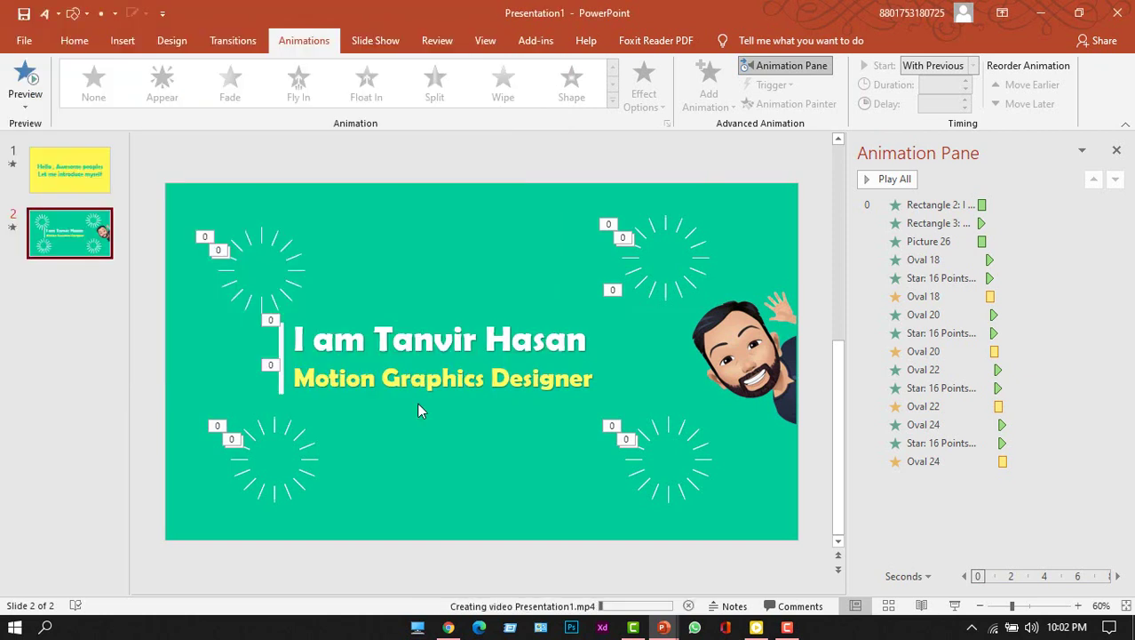